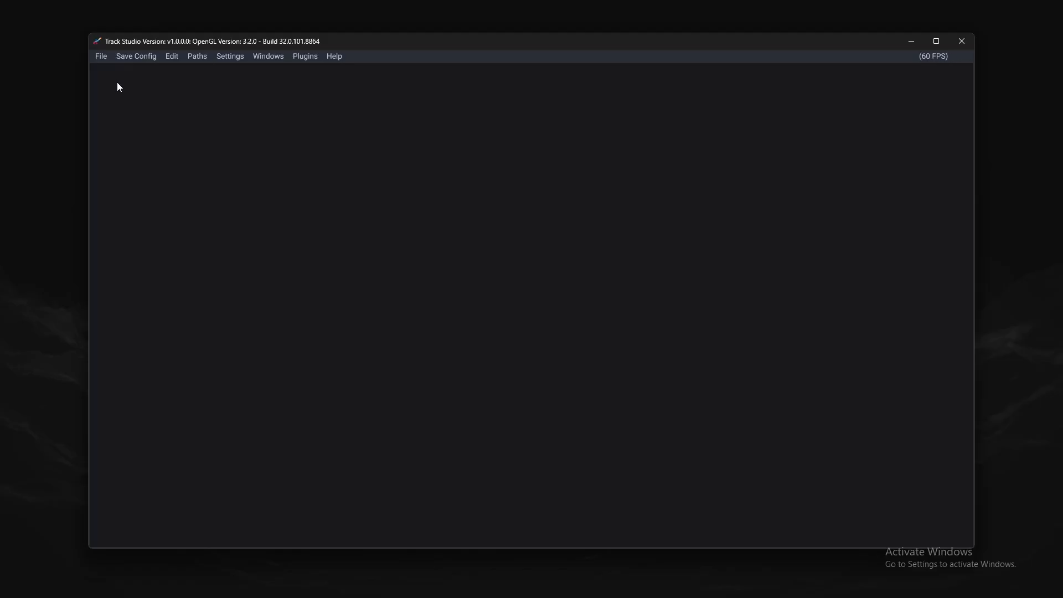
# - Open the recent course_muunt.byaml file from the chcolate folder and maximize the window
pyautogui.click(101, 55)
pyautogui.moveTo(118, 94)
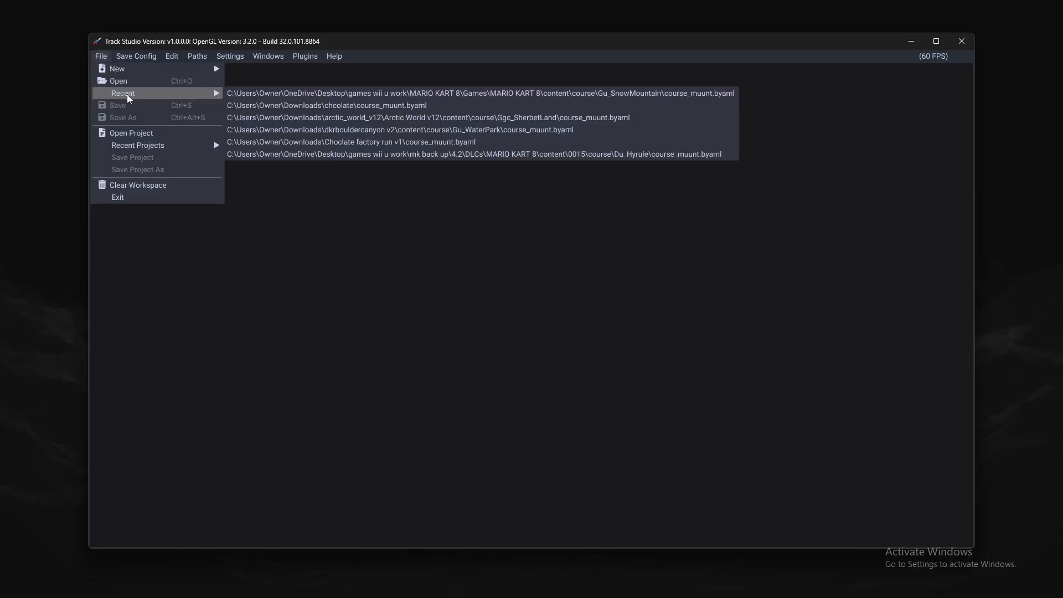
pyautogui.click(316, 106)
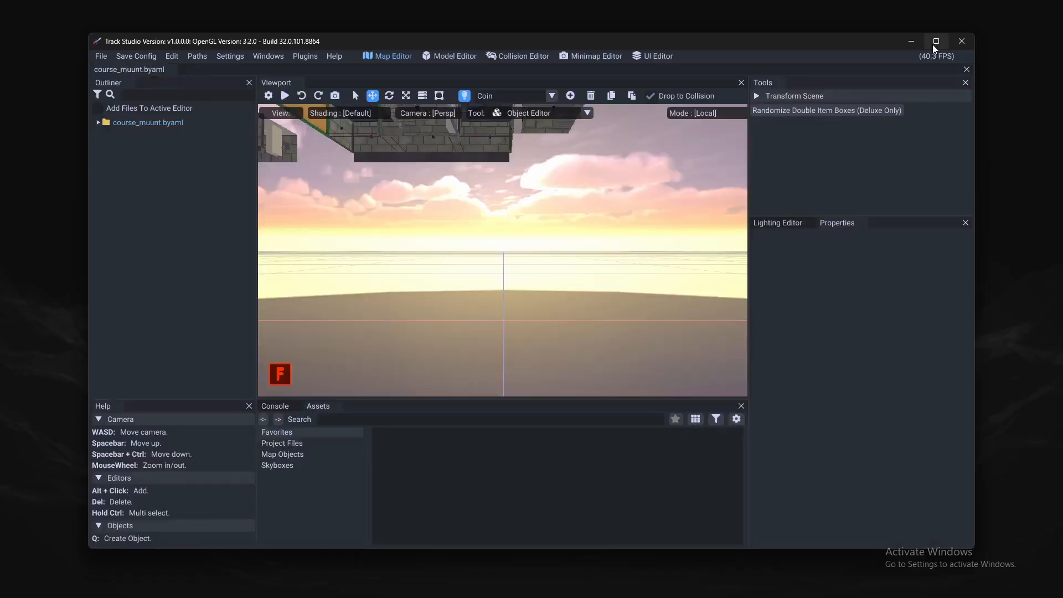
pyautogui.click(933, 44)
# - Expand the course file's objects and paths in the outliner, and show the points of the Lap Paths
pyautogui.moveTo(634, 211); pyautogui.dragTo(534, 251, button='right')
pyautogui.press('space')
pyautogui.moveTo(265, 78); pyautogui.dragTo(181, 192, button='right')
pyautogui.press('d')
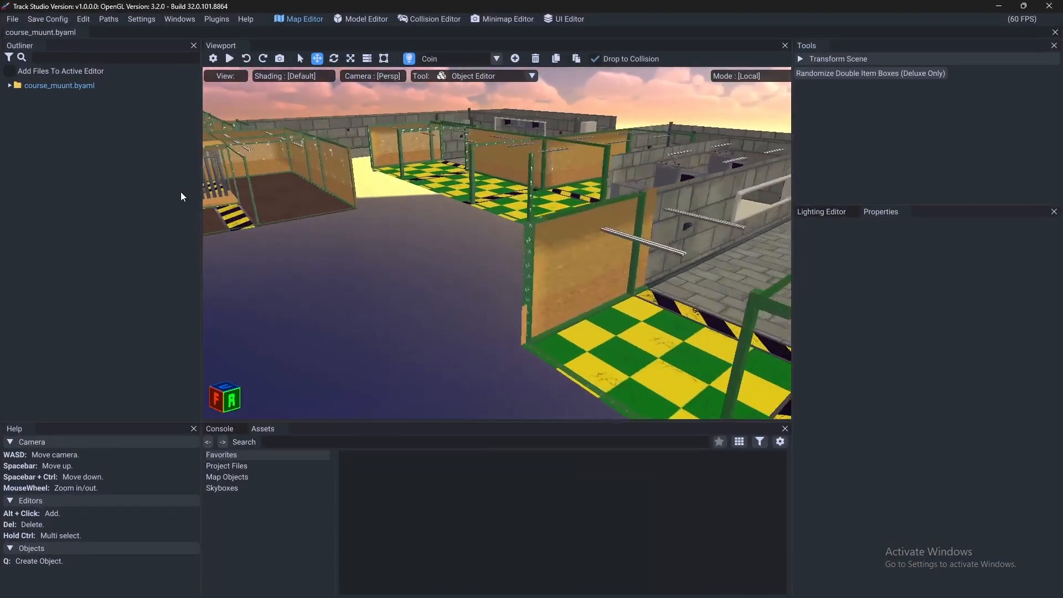
pyautogui.click(9, 85)
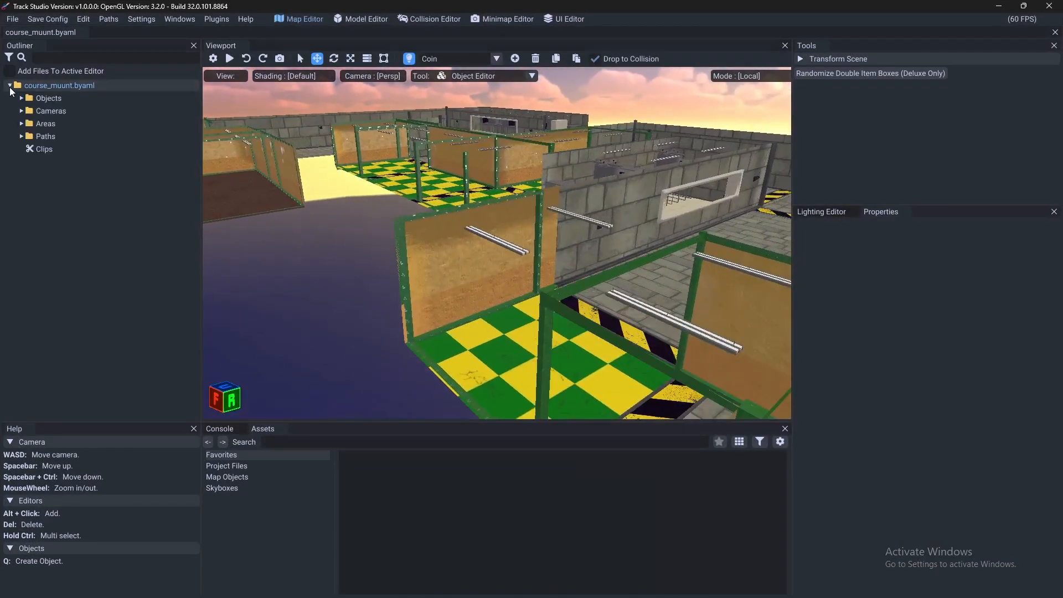
pyautogui.click(23, 101)
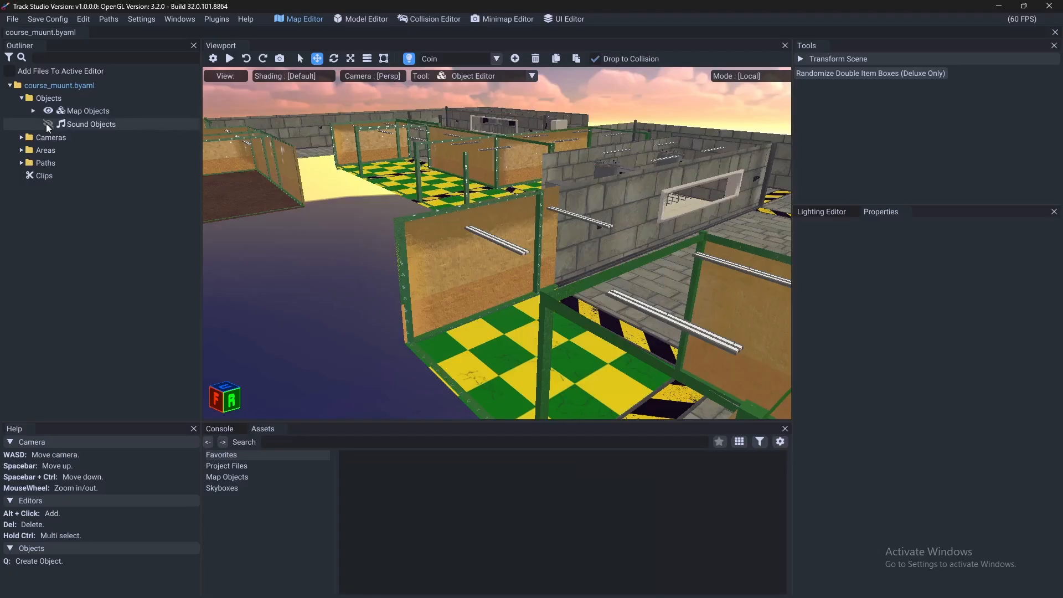
pyautogui.click(21, 163)
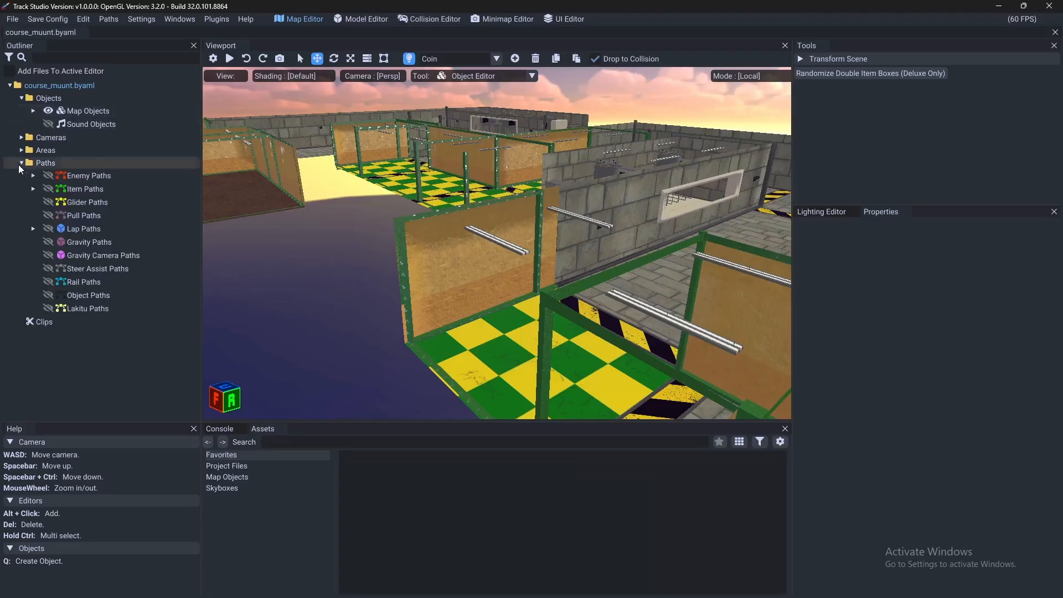
pyautogui.click(34, 229)
pyautogui.moveTo(521, 195); pyautogui.dragTo(555, 230, button='right')
pyautogui.scroll(-4, 141, 277)
pyautogui.scroll(-5, 106, 326)
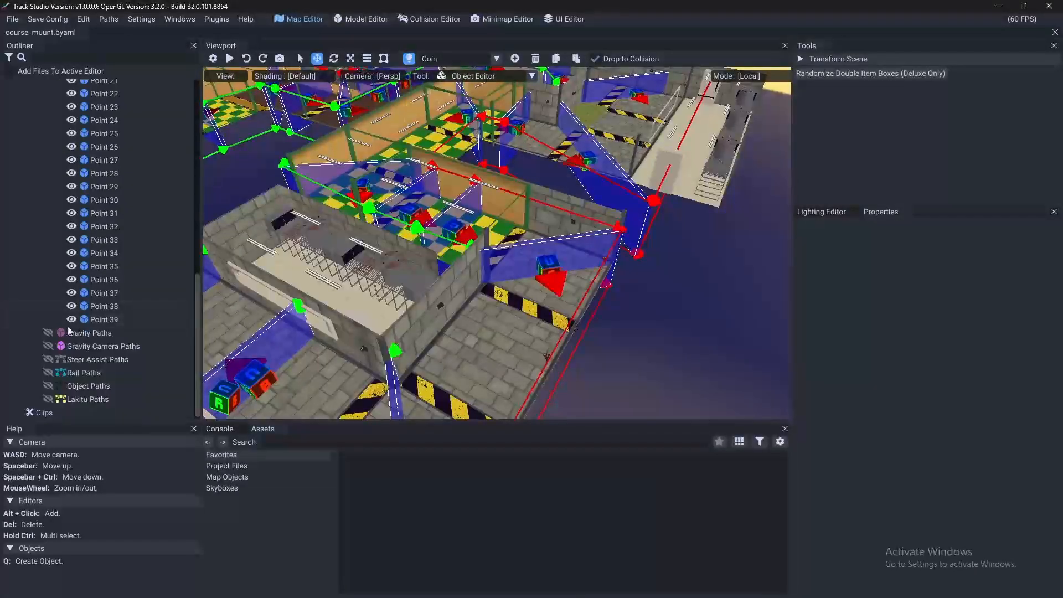
# - Generate the Gravity Paths by converting them from the lap paths, and expand the new Path0
pyautogui.click(84, 334)
pyautogui.moveTo(372, 328); pyautogui.dragTo(608, 214, button='right')
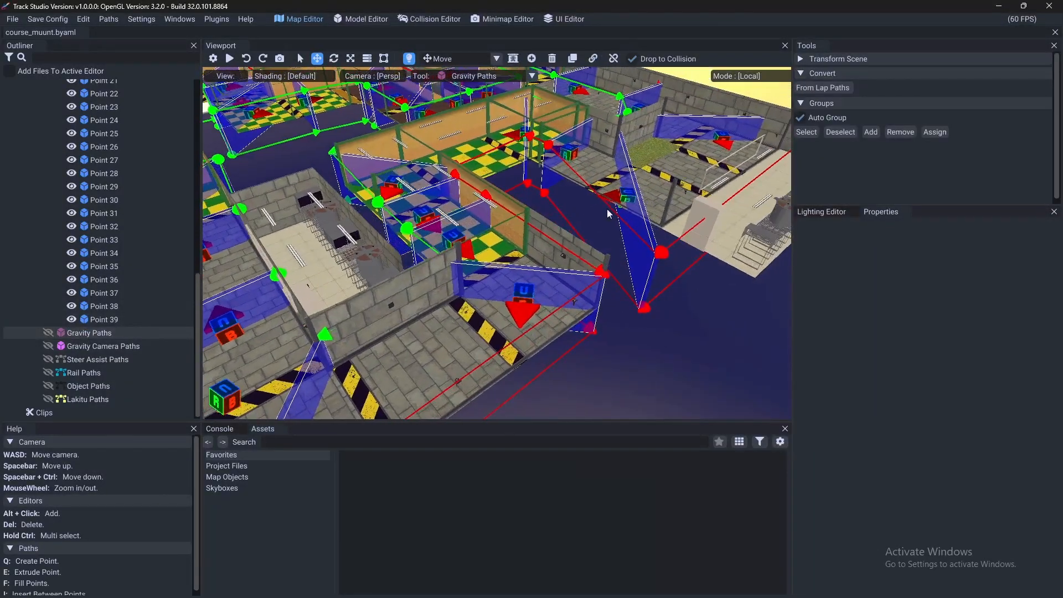
pyautogui.click(821, 88)
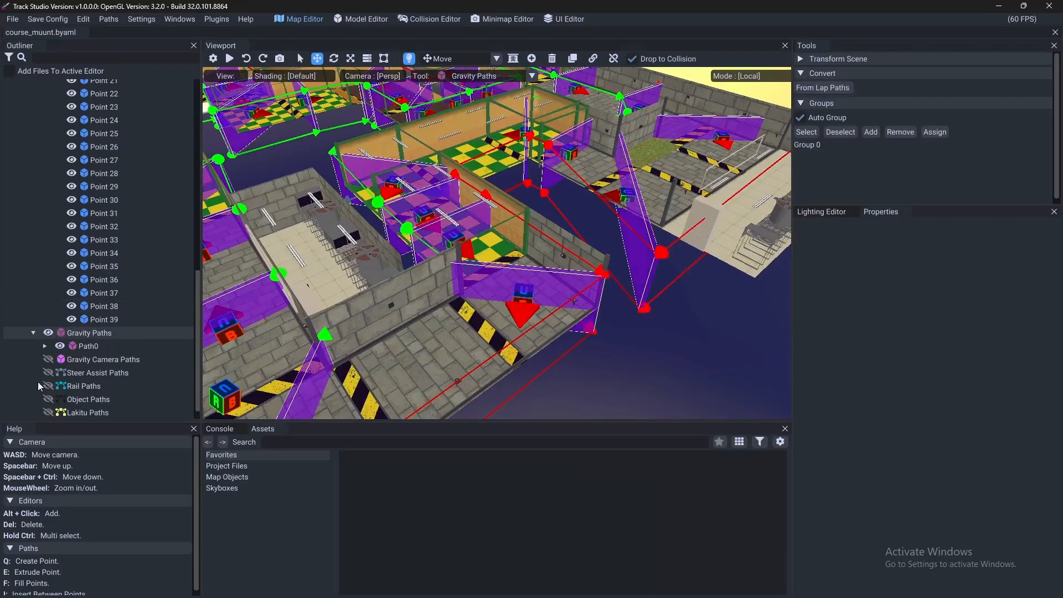
pyautogui.click(43, 346)
# - Collapse the Lap Paths group and hide it so only the gravity paths are shown
pyautogui.scroll(10, 99, 342)
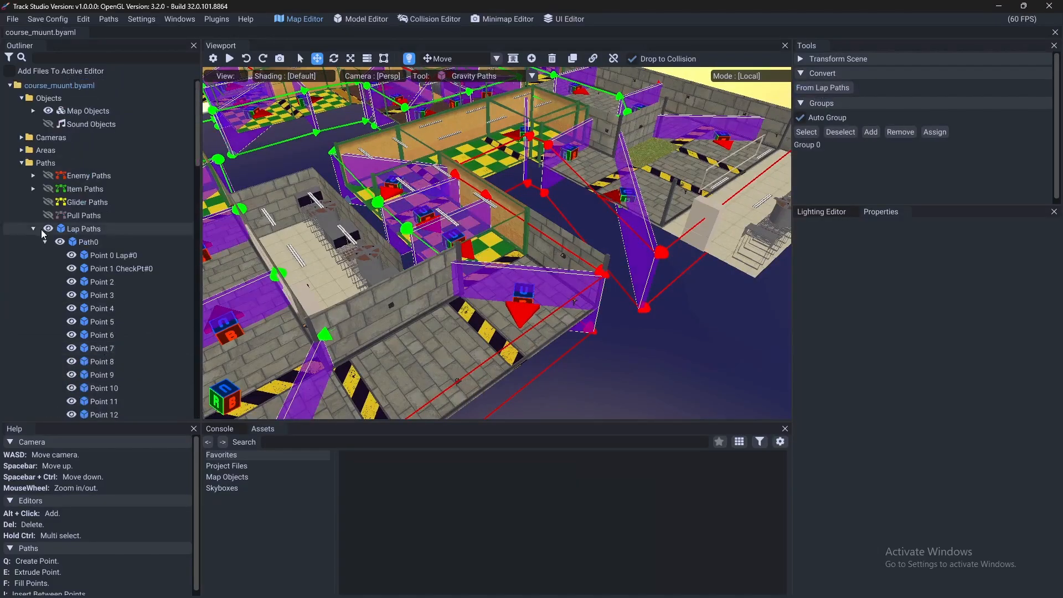
pyautogui.click(34, 229)
pyautogui.click(49, 229)
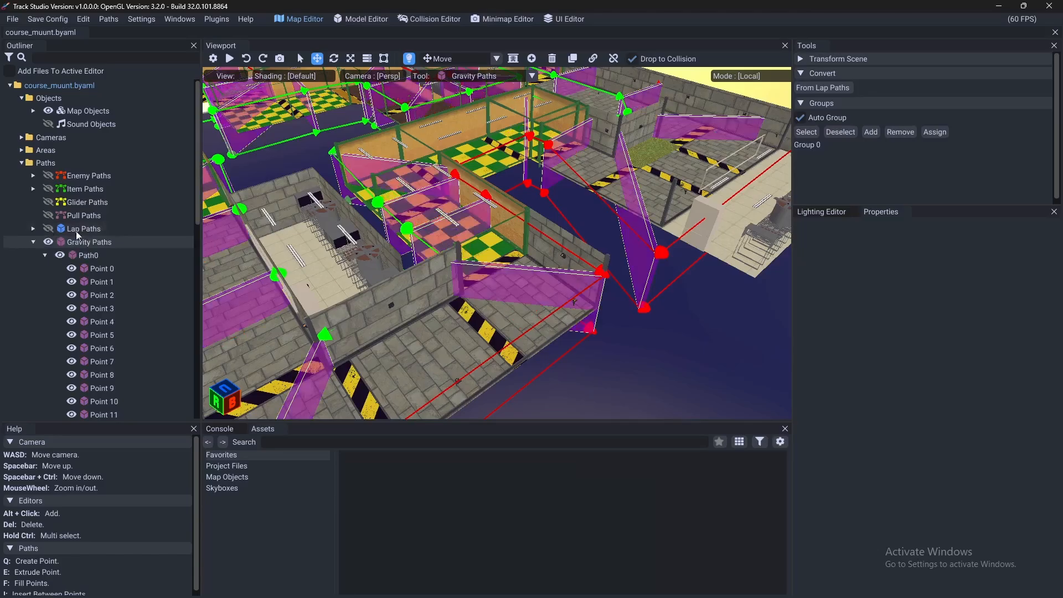
# - Examine the gravity path planes along the factory track's corners and corridors, including the one at Point 26
pyautogui.moveTo(354, 276); pyautogui.dragTo(454, 281, button='right')
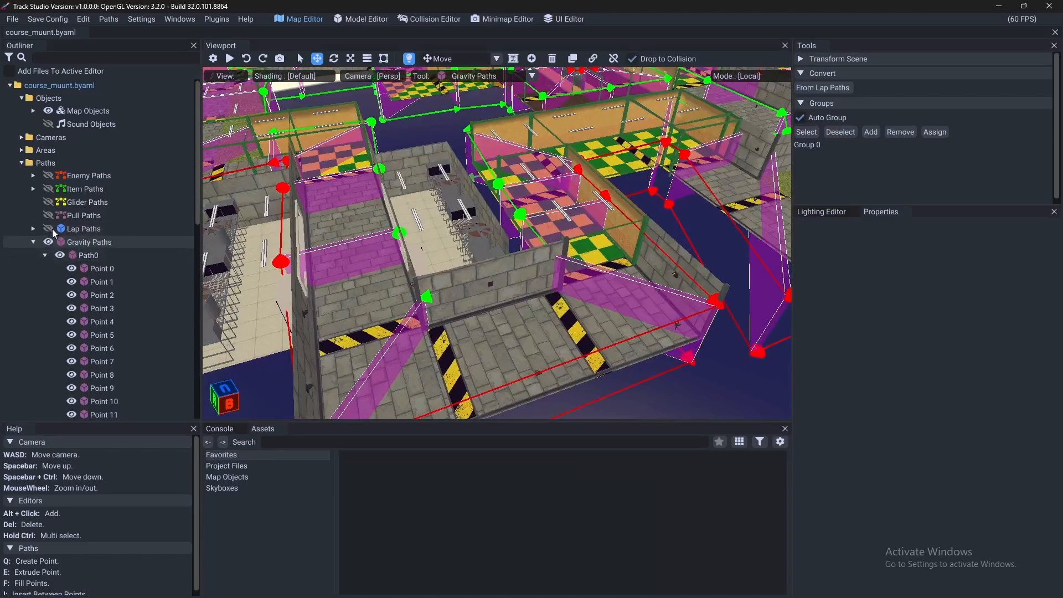
pyautogui.scroll(-11, 113, 268)
pyautogui.moveTo(418, 348); pyautogui.dragTo(464, 323, button='right')
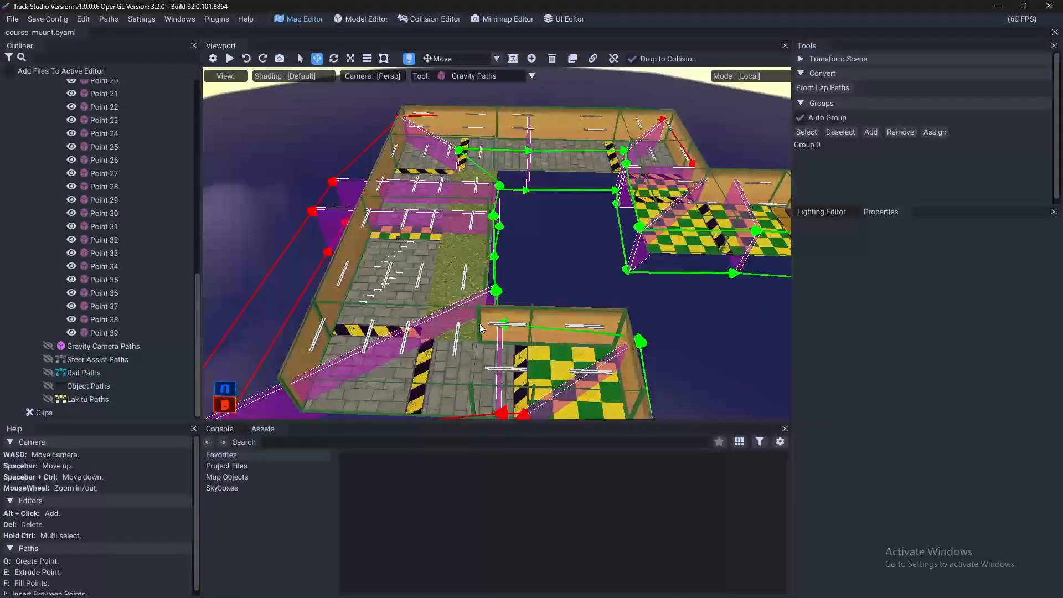
pyautogui.press('d')
pyautogui.moveTo(628, 301); pyautogui.dragTo(249, 285, button='right')
pyautogui.press('d')
pyautogui.press('d')
pyautogui.moveTo(598, 309); pyautogui.dragTo(205, 256, button='right')
pyautogui.press('w')
pyautogui.press('s')
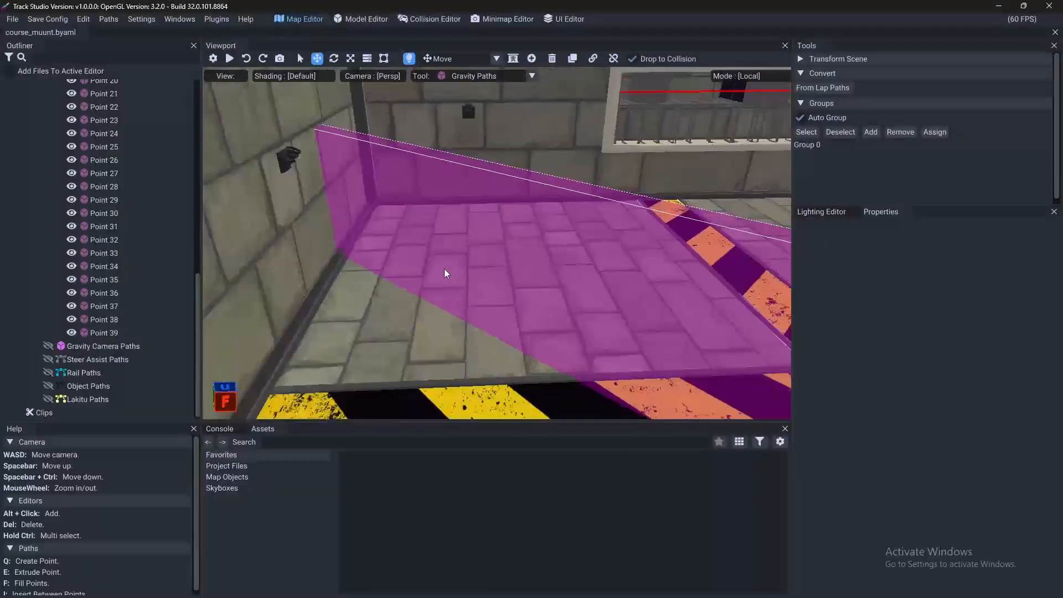
pyautogui.press('w')
pyautogui.moveTo(444, 268); pyautogui.dragTo(302, 382, button='right')
pyautogui.press('s')
pyautogui.click(396, 263)
pyautogui.press('s')
pyautogui.press('w')
pyautogui.press('s')
pyautogui.press('w')
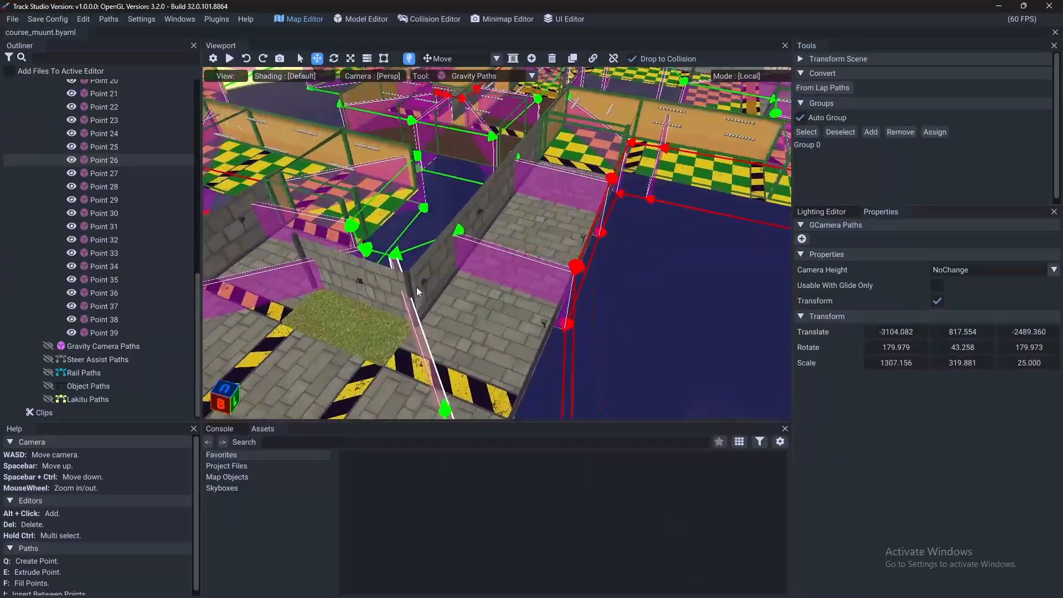
# - Delete gravity path points 37 to 39 on the stretch after Point 36
pyautogui.moveTo(416, 287); pyautogui.dragTo(494, 211, button='right')
pyautogui.press('w')
pyautogui.click(494, 211)
pyautogui.press('s')
pyautogui.press('space')
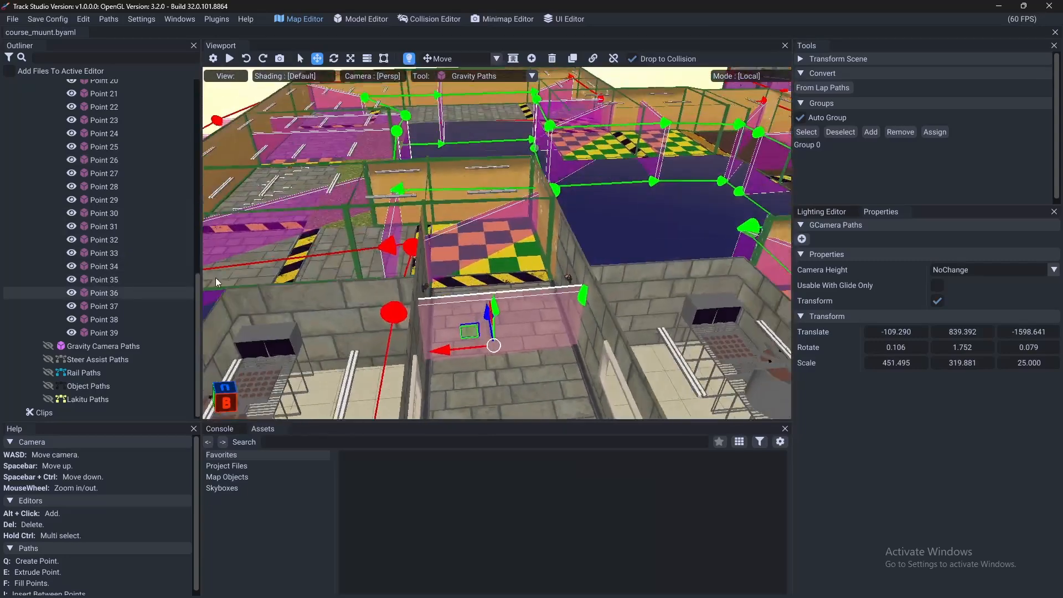
pyautogui.click(104, 306)
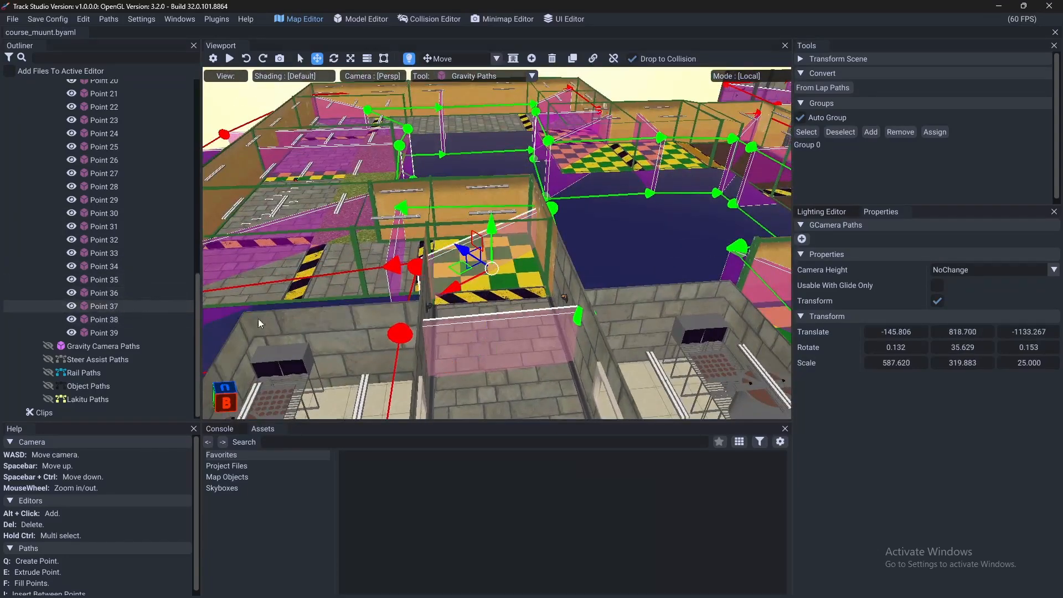
pyautogui.moveTo(258, 318); pyautogui.dragTo(158, 330, button='right')
pyautogui.press('a')
pyautogui.keyDown('shift'); pyautogui.click(140, 335); pyautogui.keyUp('shift')
pyautogui.press('Delete')
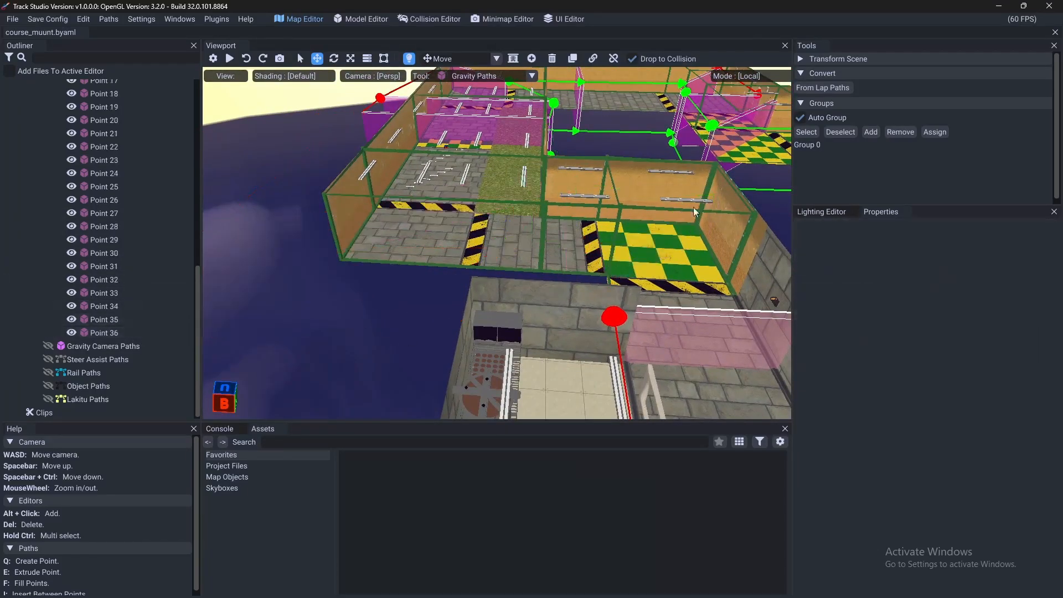
# - Examine which part of the track gravity path points 0 to 25 cover
pyautogui.moveTo(693, 207); pyautogui.dragTo(679, 186, button='right')
pyautogui.press('space')
pyautogui.scroll(4, 100, 262)
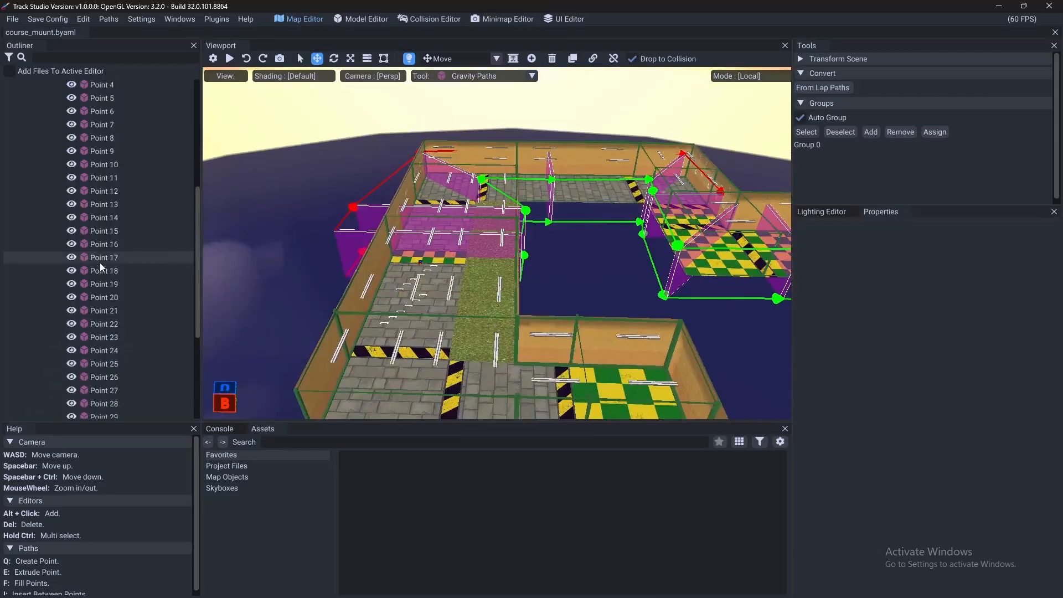
pyautogui.scroll(3, 100, 263)
pyautogui.click(105, 120)
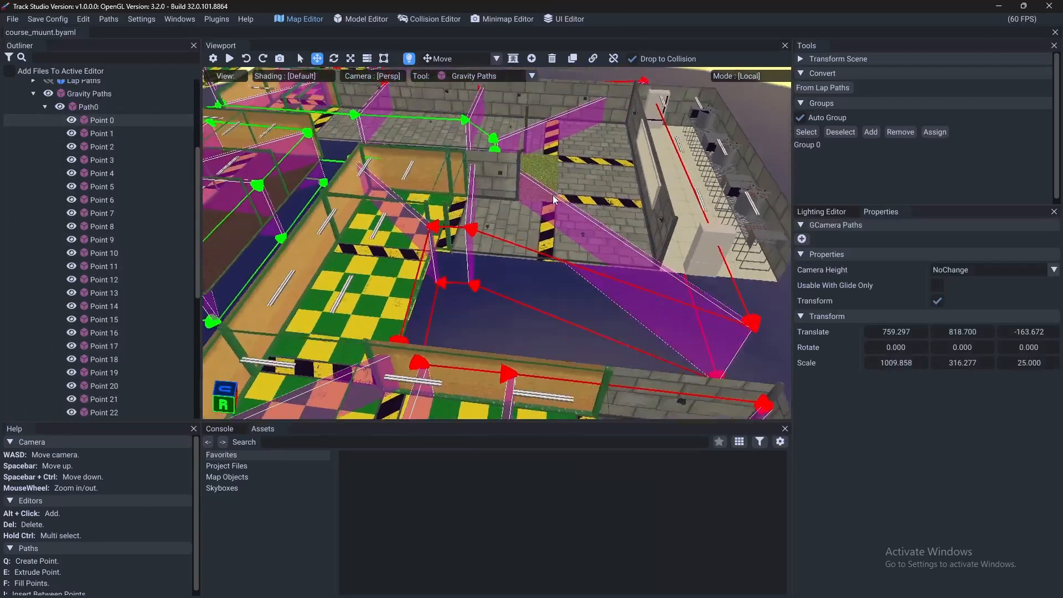
pyautogui.press('w')
pyautogui.moveTo(554, 196); pyautogui.dragTo(345, 132, button='right')
pyautogui.click(345, 131)
pyautogui.scroll(8, 115, 247)
pyautogui.click(114, 210)
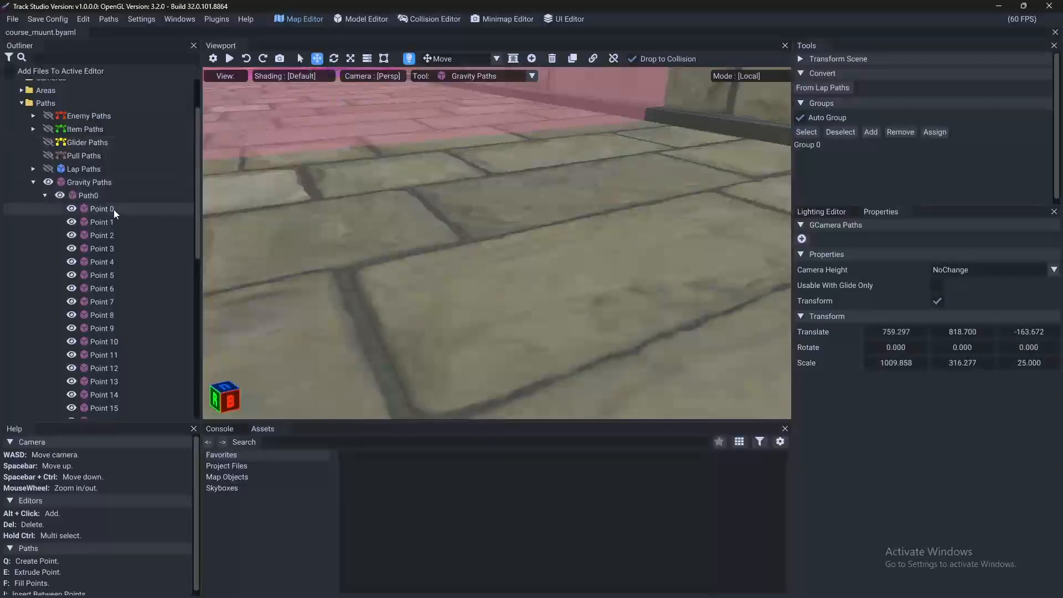
pyautogui.scroll(-5, 112, 244)
pyautogui.click(111, 316)
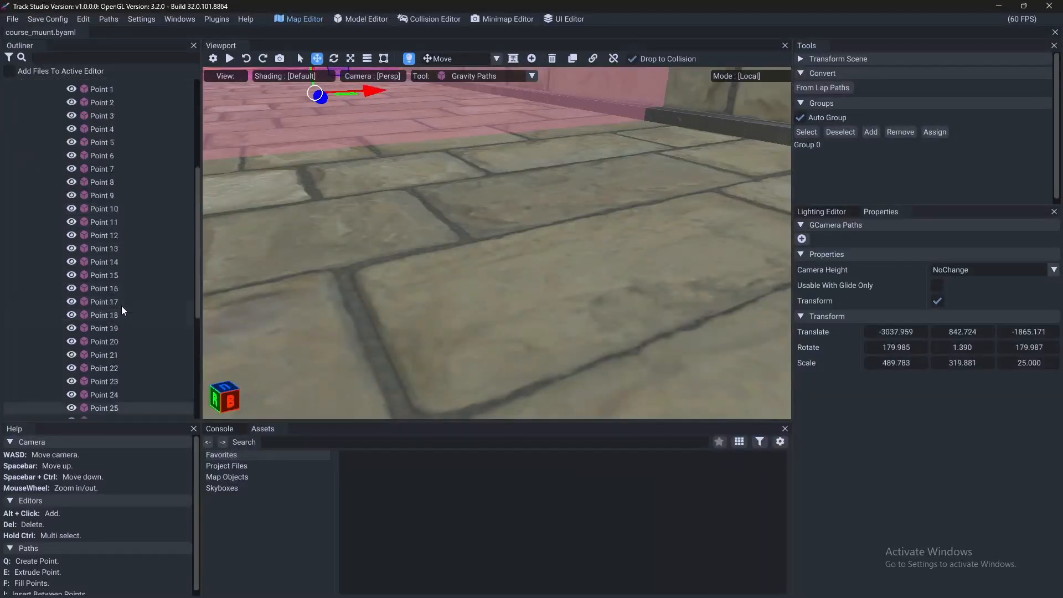
pyautogui.scroll(2, 122, 306)
pyautogui.keyDown('shift'); pyautogui.click(108, 169); pyautogui.keyUp('shift')
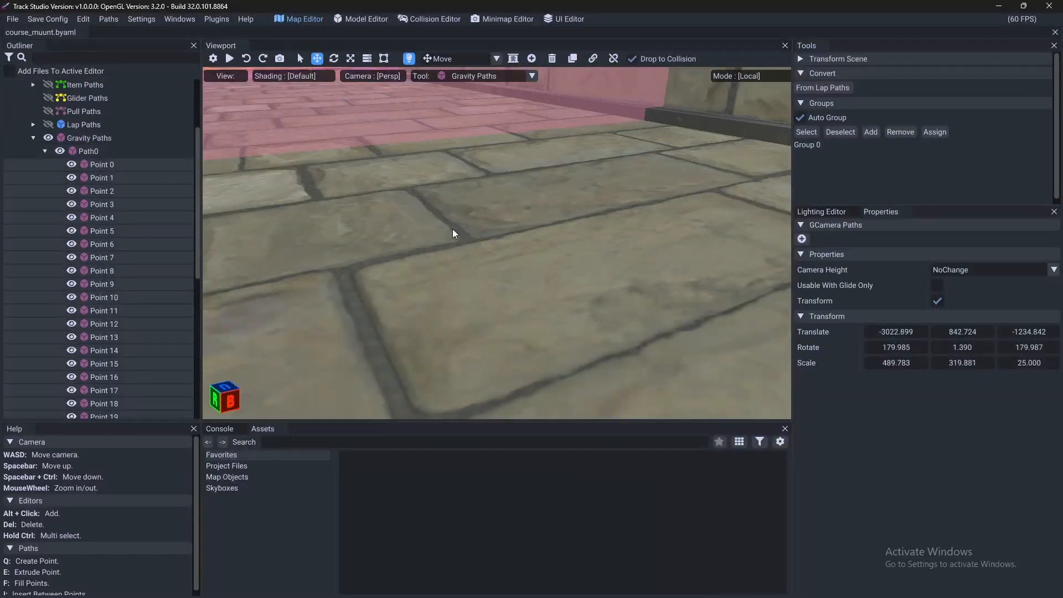
# - Delete gravity path points 8 to 25
pyautogui.click(105, 276)
pyautogui.scroll(-6, 107, 284)
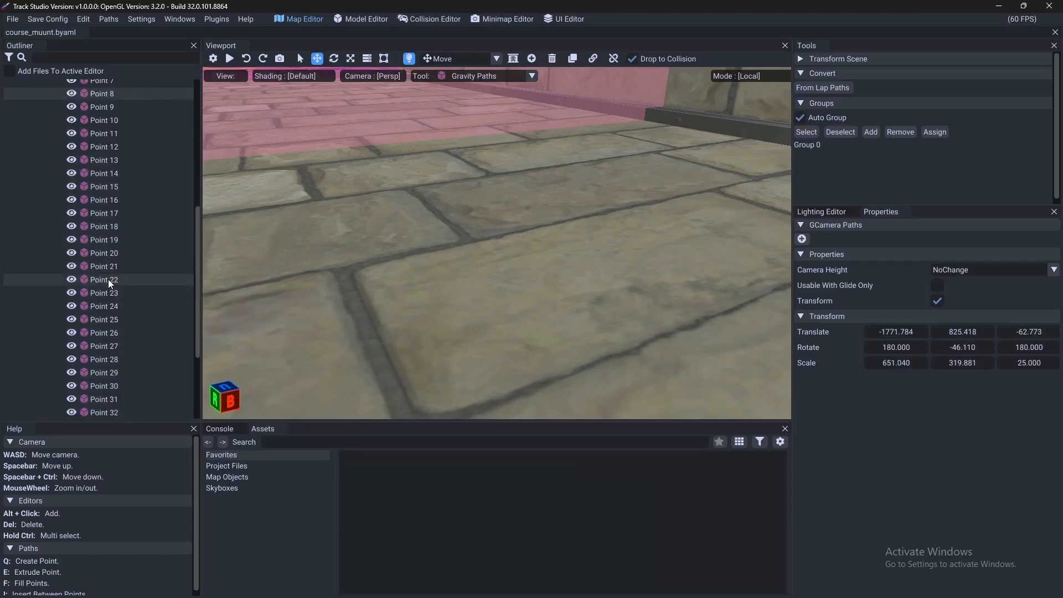
pyautogui.keyDown('shift'); pyautogui.click(109, 316); pyautogui.keyUp('shift')
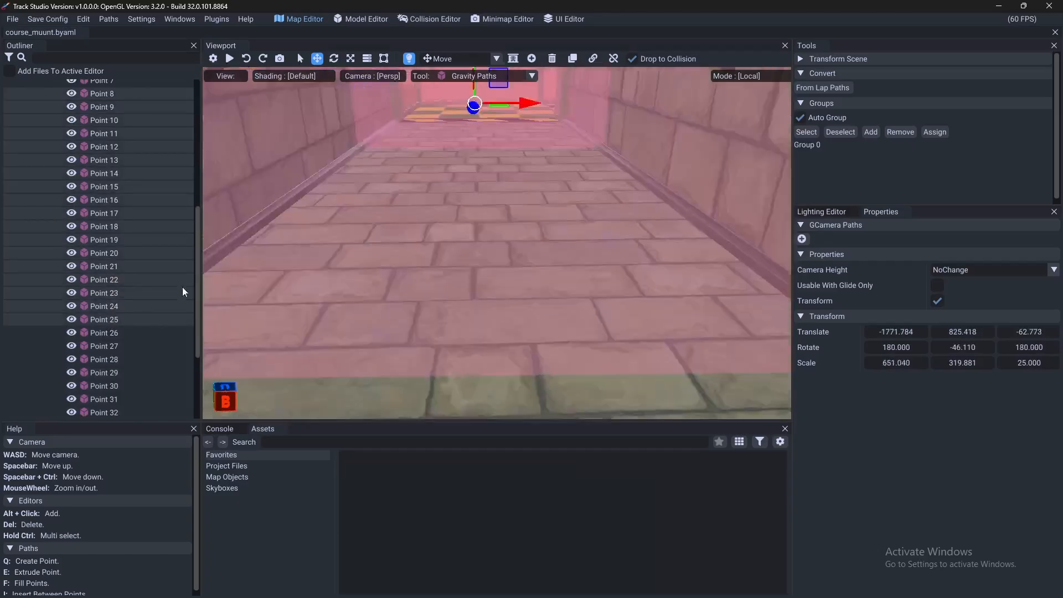
pyautogui.moveTo(480, 350); pyautogui.dragTo(432, 322, button='right')
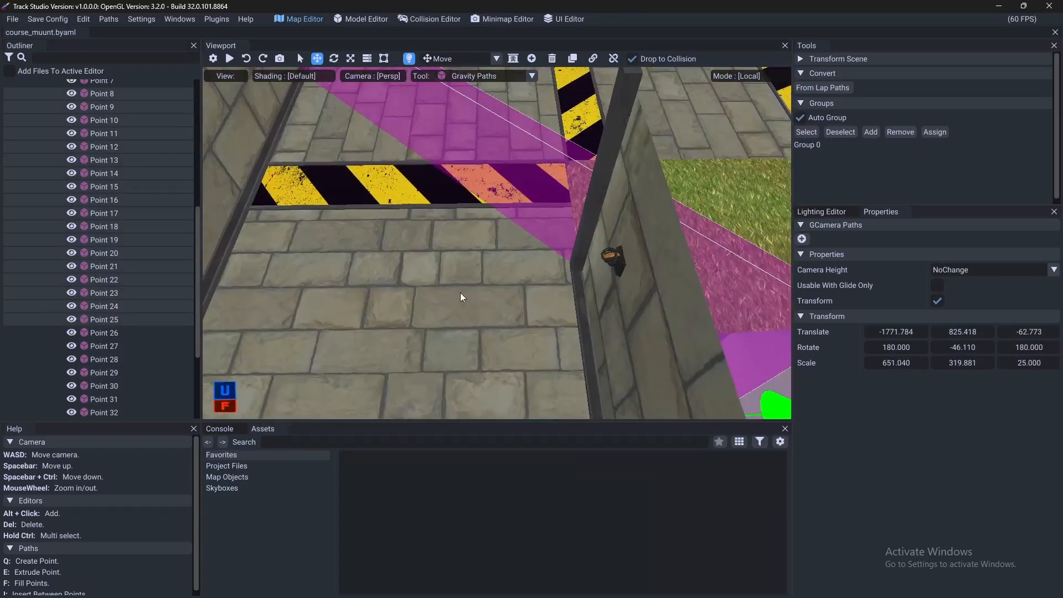
pyautogui.press('Delete')
# - Generate the Gravity Camera Paths by converting them from the gravity paths, and collapse the new group
pyautogui.moveTo(397, 269); pyautogui.dragTo(318, 274, button='right')
pyautogui.moveTo(554, 306); pyautogui.dragTo(360, 323, button='right')
pyautogui.press('w')
pyautogui.press('d')
pyautogui.press('w')
pyautogui.press('s')
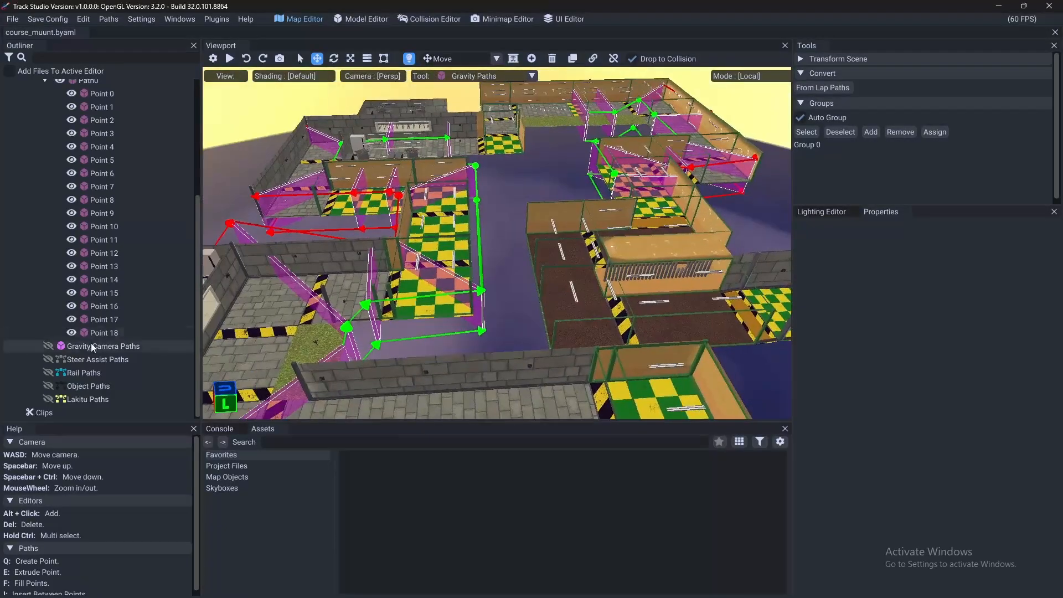
pyautogui.click(91, 348)
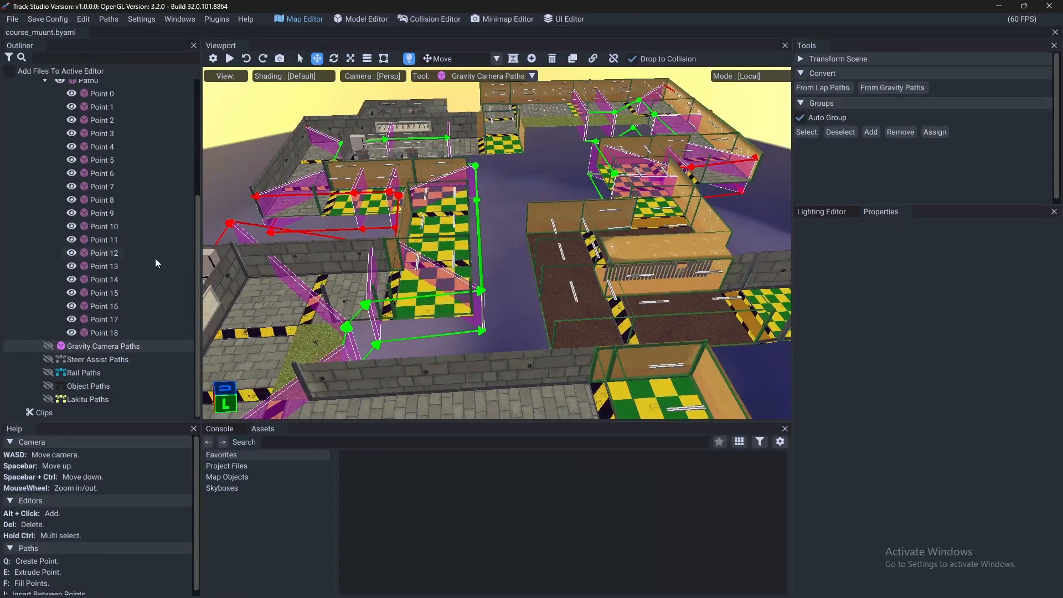
pyautogui.click(914, 88)
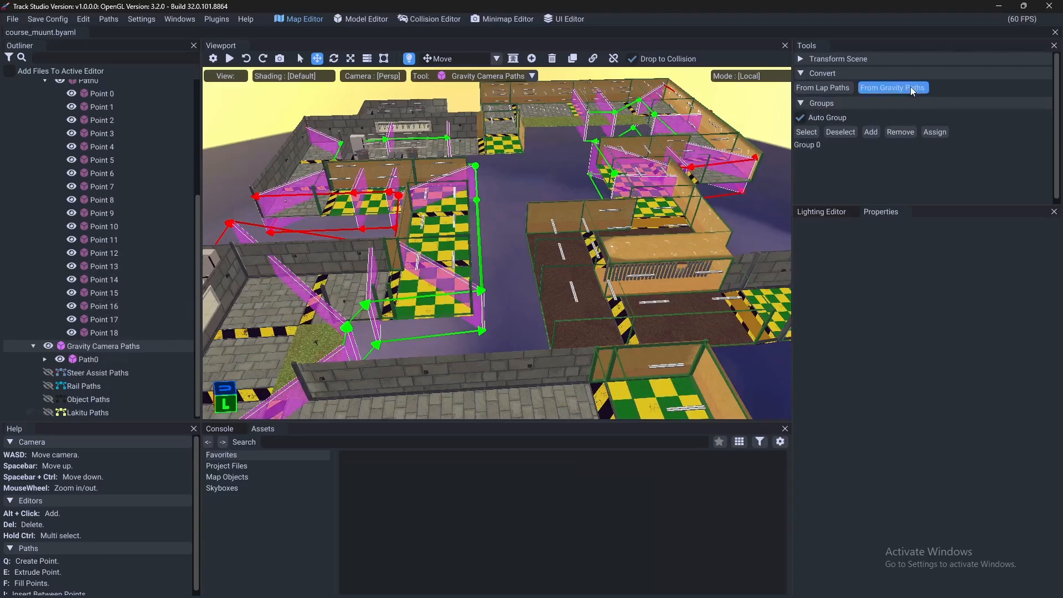
pyautogui.scroll(3, 589, 155)
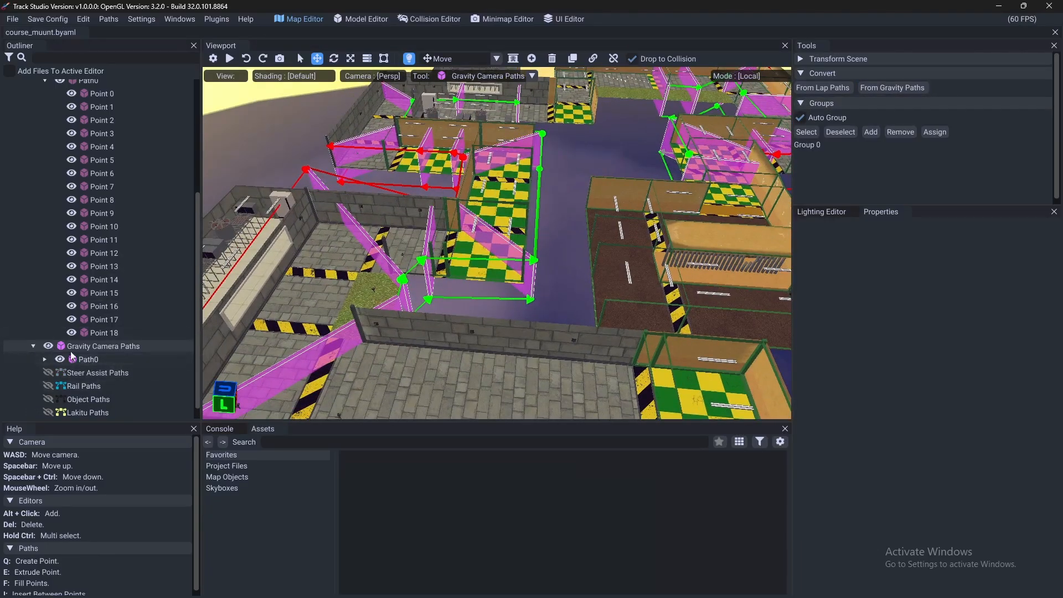
pyautogui.click(33, 346)
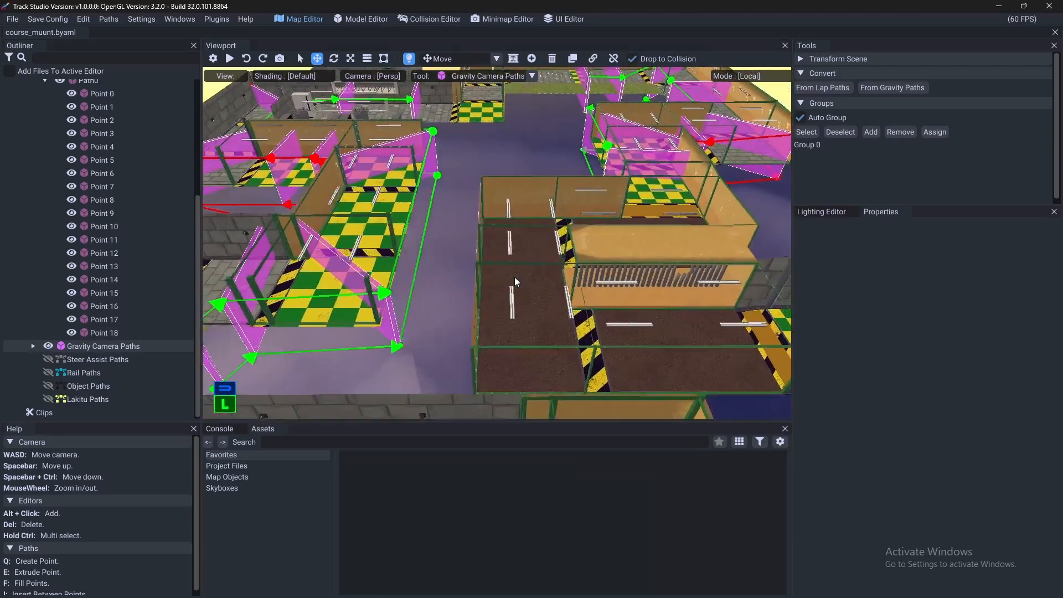
# - Examine the gravity camera planes across the factory track, and the river and start line of the canyon course
pyautogui.press('d')
pyautogui.press('w')
pyautogui.moveTo(503, 284)
pyautogui.mouseDown(button='right')
pyautogui.moveTo(514, 144)
pyautogui.moveTo(492, 233)
pyautogui.moveTo(457, 258)
pyautogui.moveTo(404, 243)
pyautogui.moveTo(546, 248)
pyautogui.moveTo(392, 284)
pyautogui.moveTo(487, 311)
pyautogui.moveTo(535, 307)
pyautogui.moveTo(466, 321)
pyautogui.moveTo(223, 257)
pyautogui.moveTo(486, 294)
pyautogui.mouseUp(button='right')
pyautogui.press('w')
pyautogui.press('s')
pyautogui.press('a')
pyautogui.press('w')
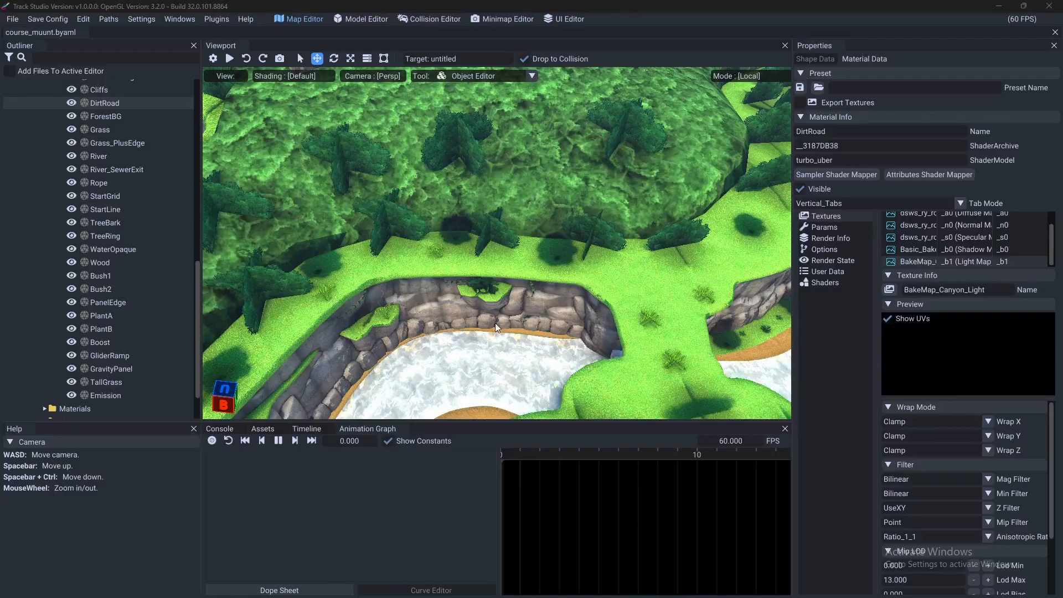
pyautogui.moveTo(495, 323); pyautogui.dragTo(399, 524, button='right')
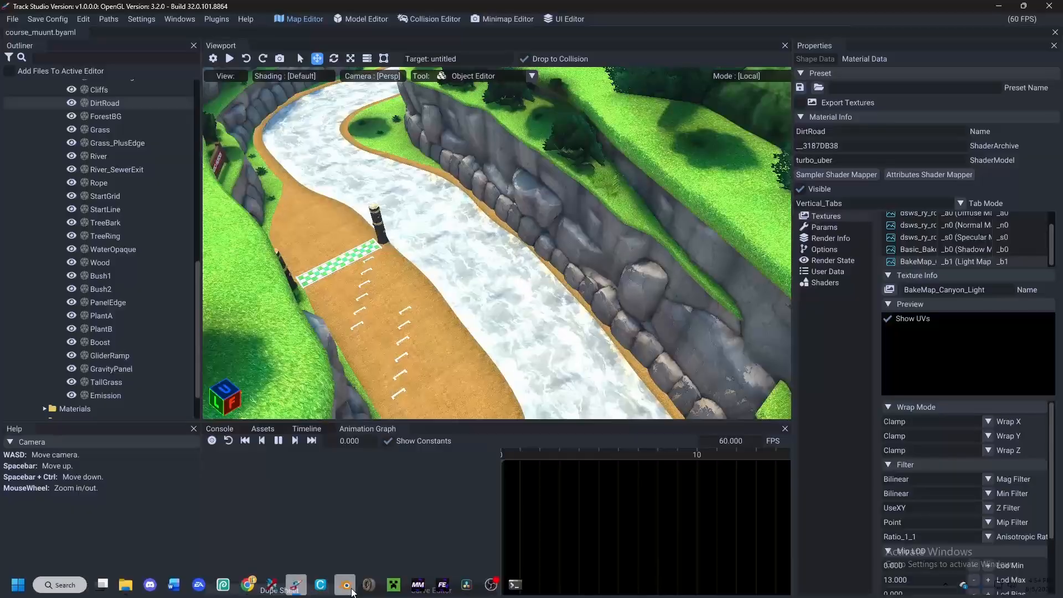
# - Switch to Blender, open the recent file Choclate factoryv2 KCL.blend and enter Edit Mode on its collision meshes
pyautogui.click(345, 585)
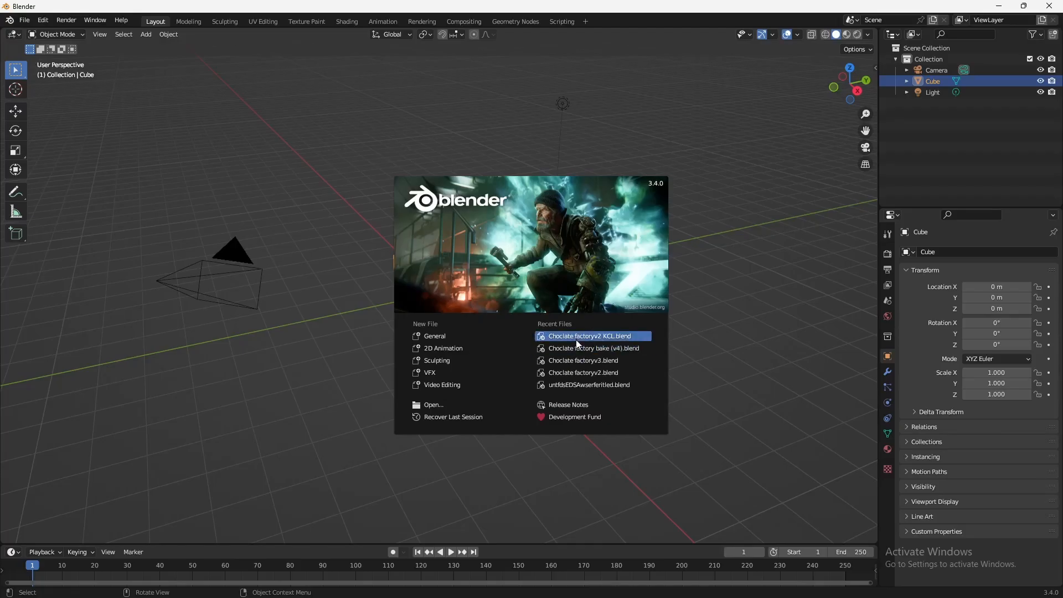
pyautogui.click(574, 335)
pyautogui.moveTo(388, 190); pyautogui.dragTo(417, 242, button='middle')
pyautogui.press('Tab')
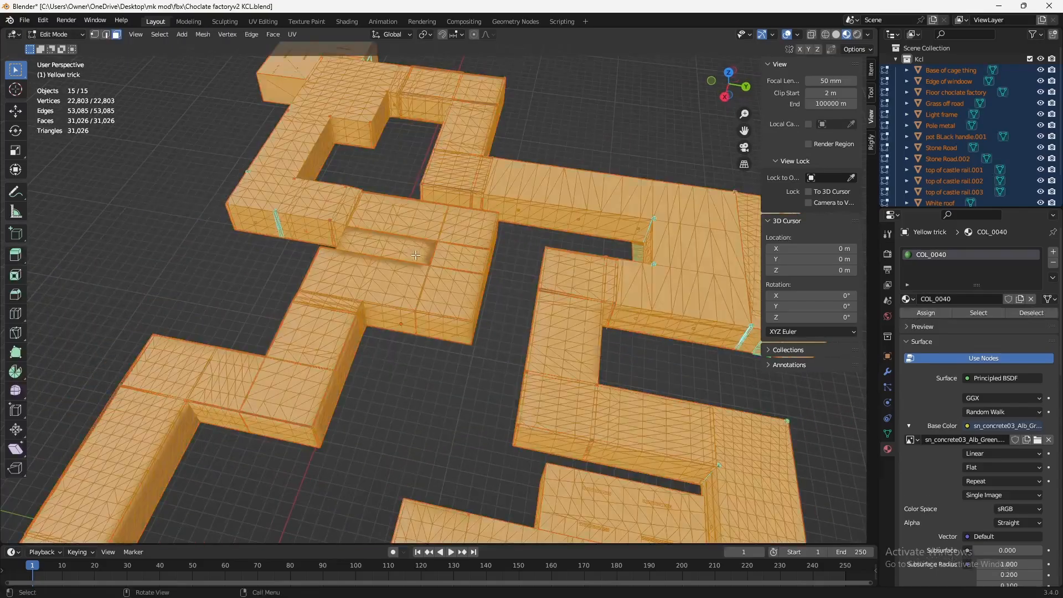
# - Return to Object Mode and select the Stone Road mesh inside the factory corridor
pyautogui.scroll(7, 434, 277)
pyautogui.press('Tab')
pyautogui.moveTo(434, 277); pyautogui.dragTo(404, 355, button='middle')
pyautogui.scroll(3, 443, 243)
pyautogui.scroll(2, 404, 354)
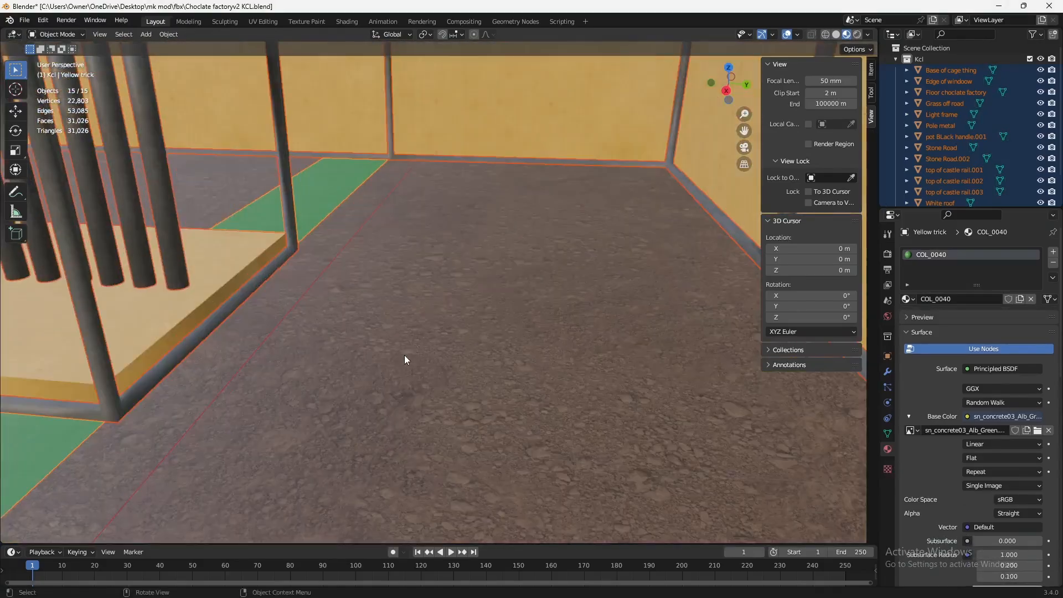
pyautogui.click(463, 281)
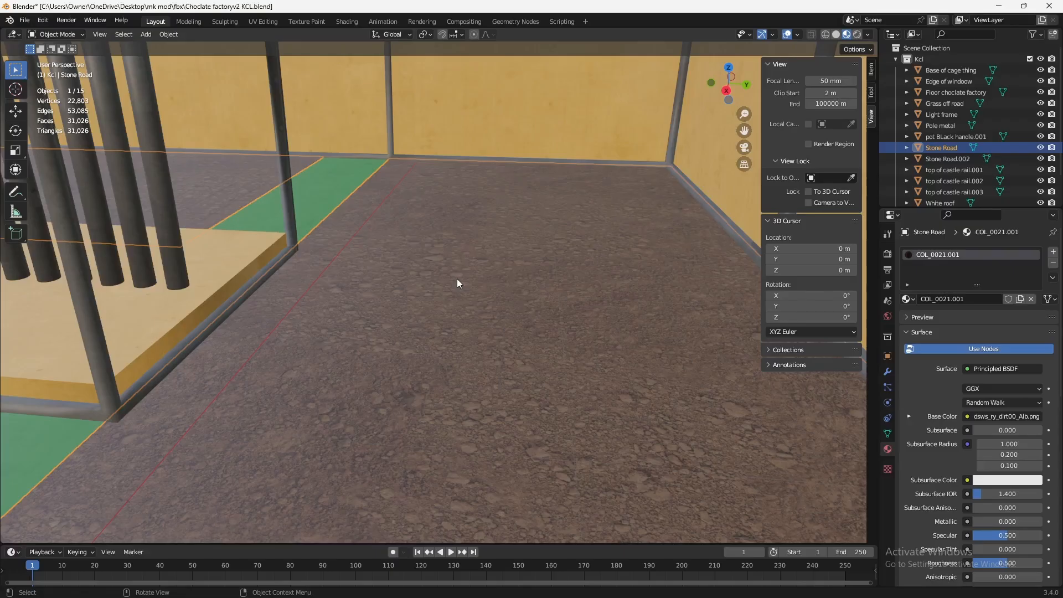
pyautogui.rightClick(503, 161)
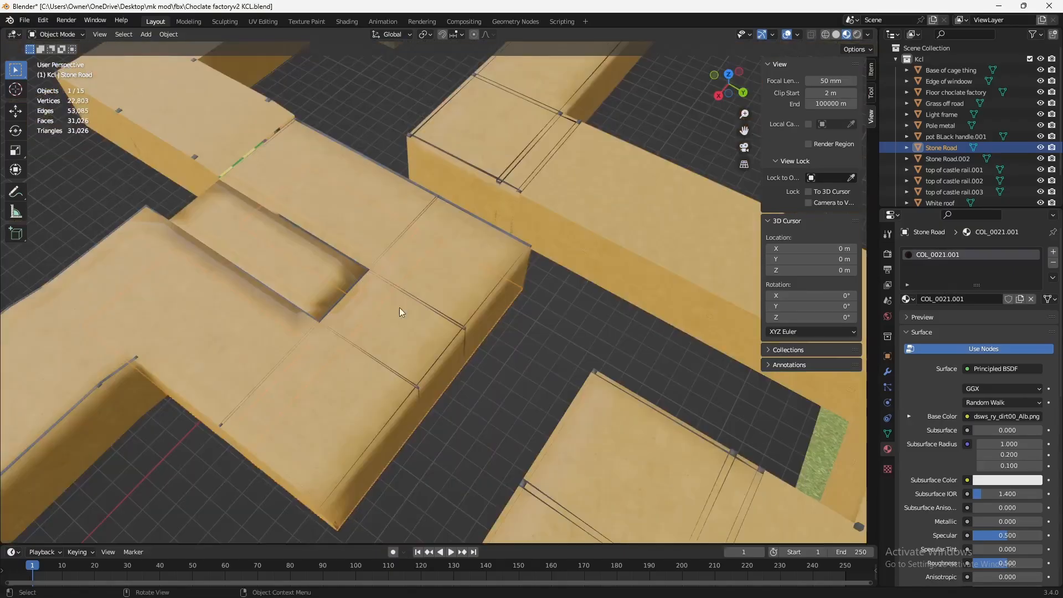
# - Examine the outside of the factory collision model, clearing the selection and reselecting the Stone Road mesh
pyautogui.moveTo(400, 307); pyautogui.dragTo(411, 285, button='middle')
pyautogui.scroll(2, 539, 349)
pyautogui.click(511, 400)
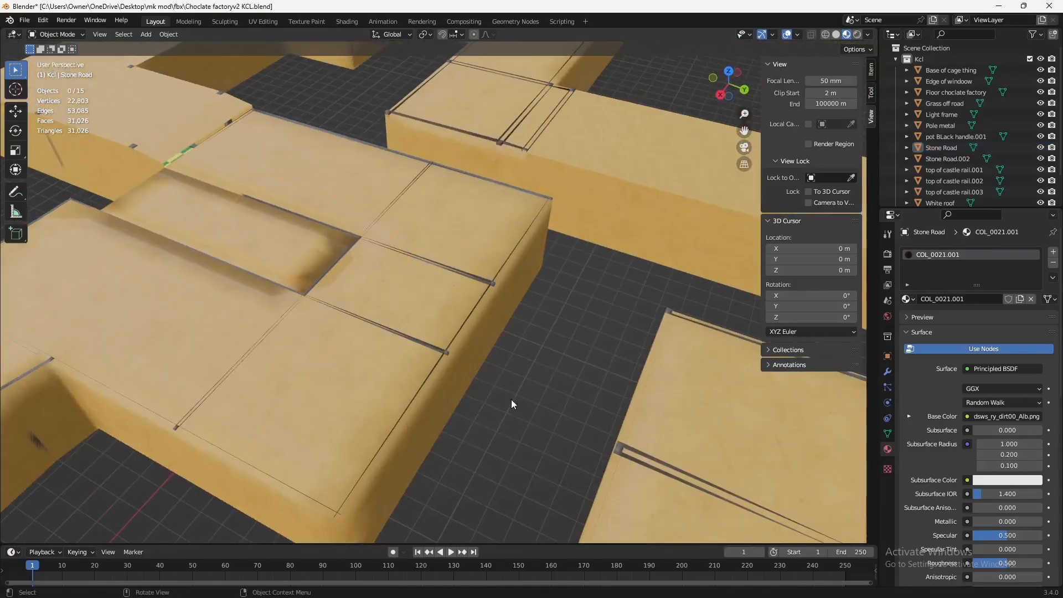
pyautogui.scroll(12, 438, 477)
pyautogui.moveTo(438, 479); pyautogui.dragTo(423, 447, button='middle')
pyautogui.click(502, 426)
pyautogui.scroll(-3, 502, 426)
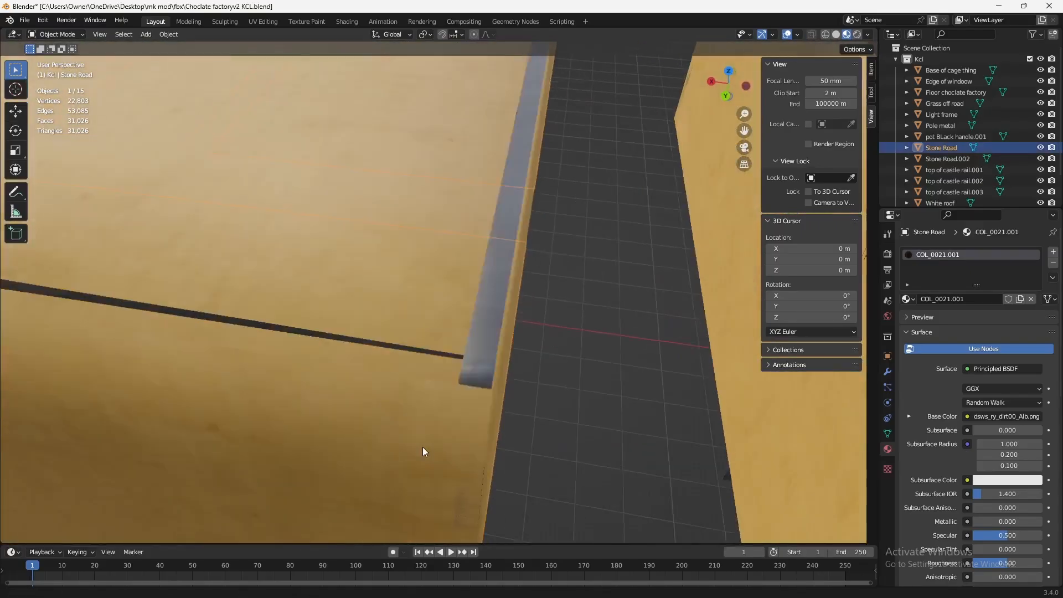
# - Separate a block of the Stone Road's faces into its own object in Edit Mode
pyautogui.scroll(-5, 561, 453)
pyautogui.press('Tab')
pyautogui.moveTo(562, 453); pyautogui.dragTo(278, 227, button='middle')
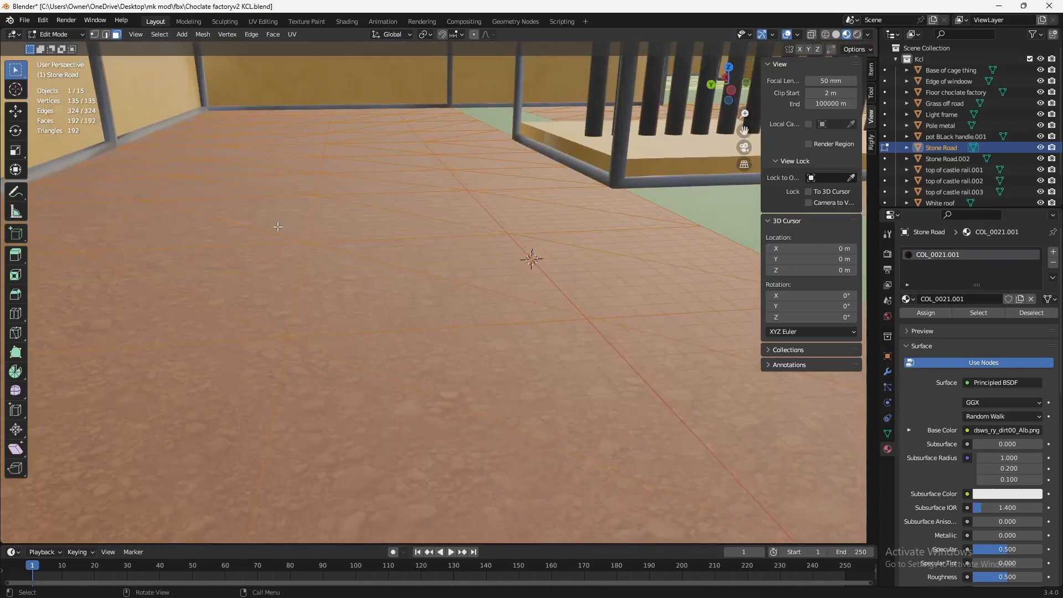
pyautogui.moveTo(166, 78); pyautogui.dragTo(219, 237)
pyautogui.moveTo(561, 596); pyautogui.dragTo(561, 592)
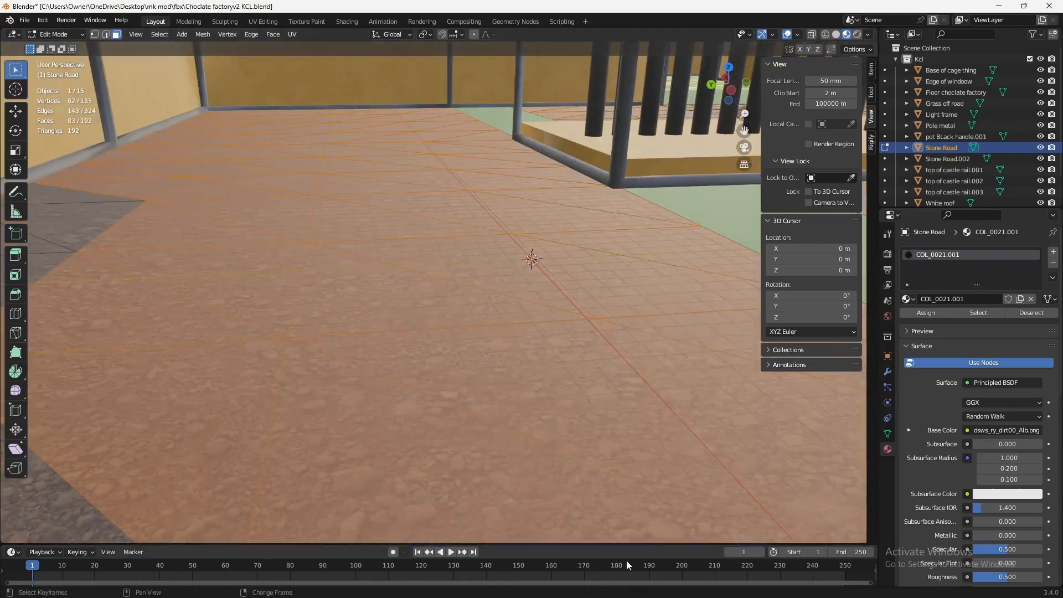
pyautogui.moveTo(454, 310); pyautogui.dragTo(461, 303, button='middle')
pyautogui.press('p')
pyautogui.click(461, 304)
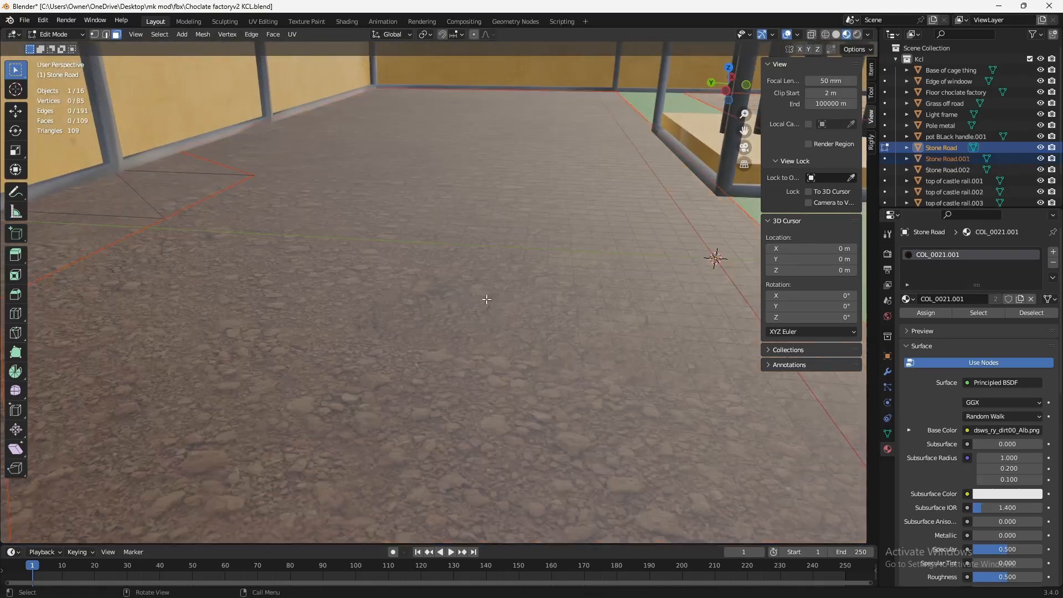
# - Undo the separation of the Stone Road faces and return to Object Mode
pyautogui.press('Tab')
pyautogui.hotkey('ctrl', 'z')
pyautogui.hotkey('ctrl', 'z')
pyautogui.hotkey('ctrl', 'z')
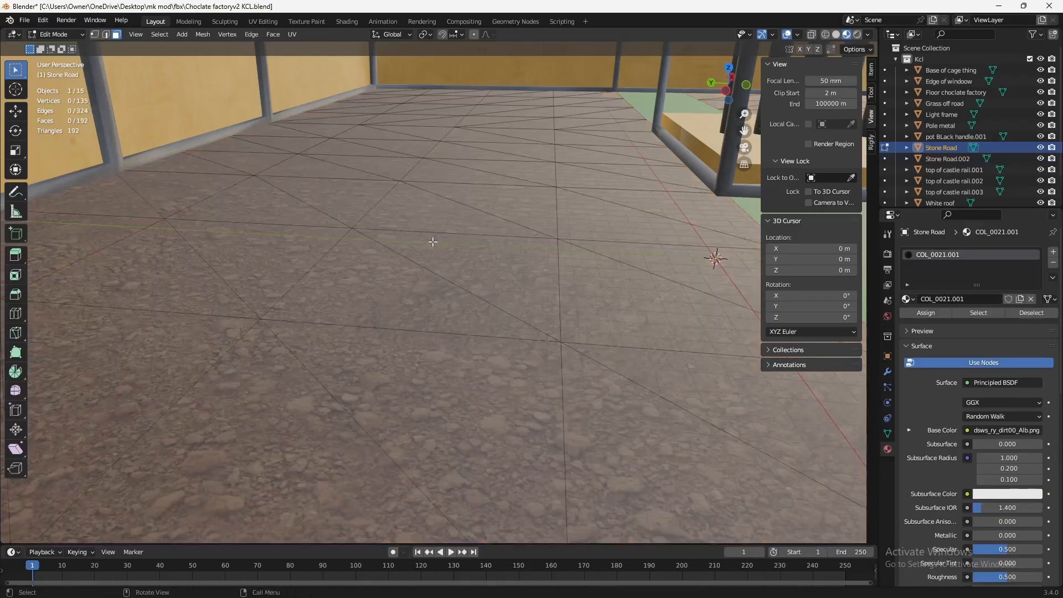
pyautogui.press('Tab')
pyautogui.moveTo(475, 288); pyautogui.dragTo(492, 310, button='middle')
pyautogui.scroll(-3, 469, 276)
pyautogui.scroll(-4, 396, 327)
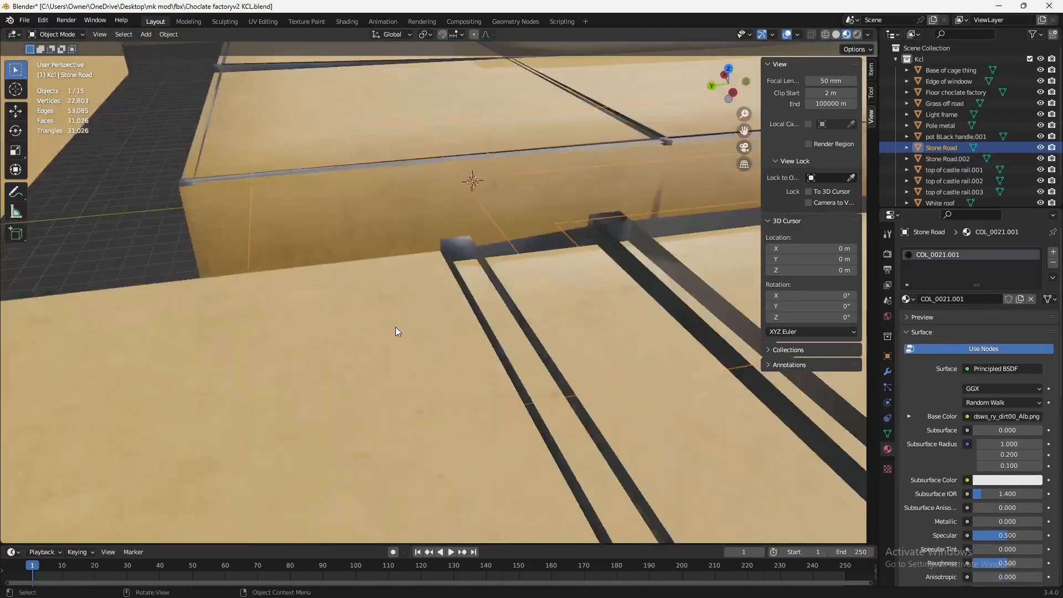
pyautogui.moveTo(395, 326); pyautogui.dragTo(457, 374, button='middle')
# - Switch to the hopeium.blend project and triangulate all faces of its collision meshes
pyautogui.hotkey('alt', 'Tab')
pyautogui.hotkey('alt', 'Tab')
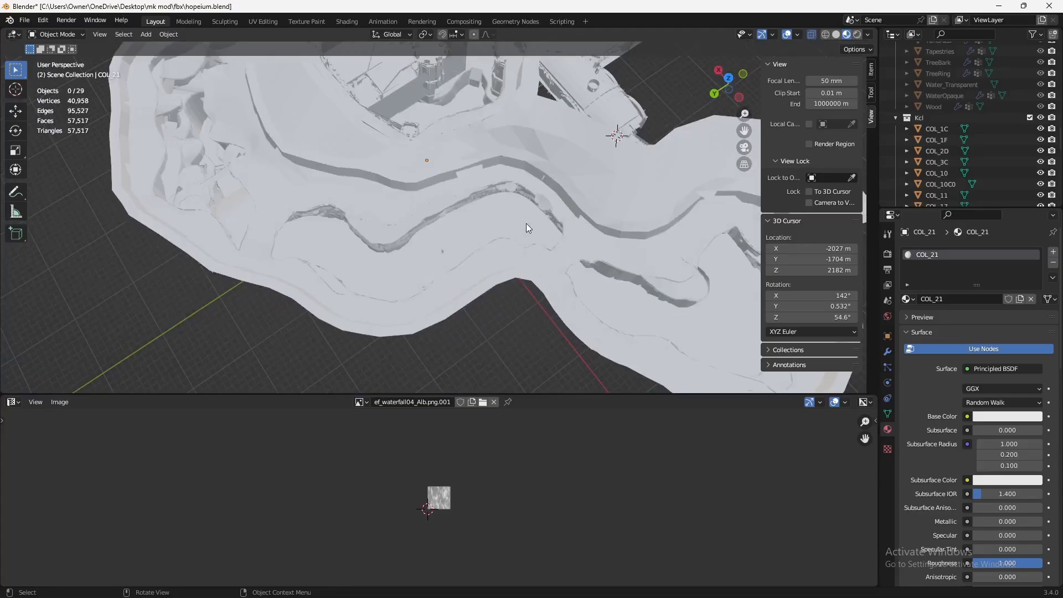
pyautogui.press('a')
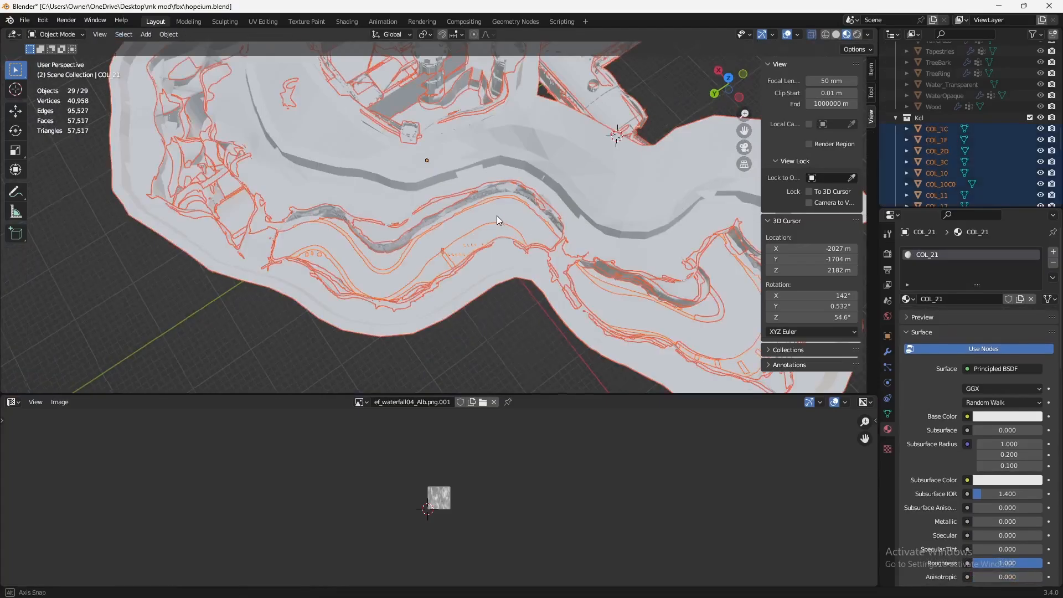
pyautogui.press('Tab')
pyautogui.press('a')
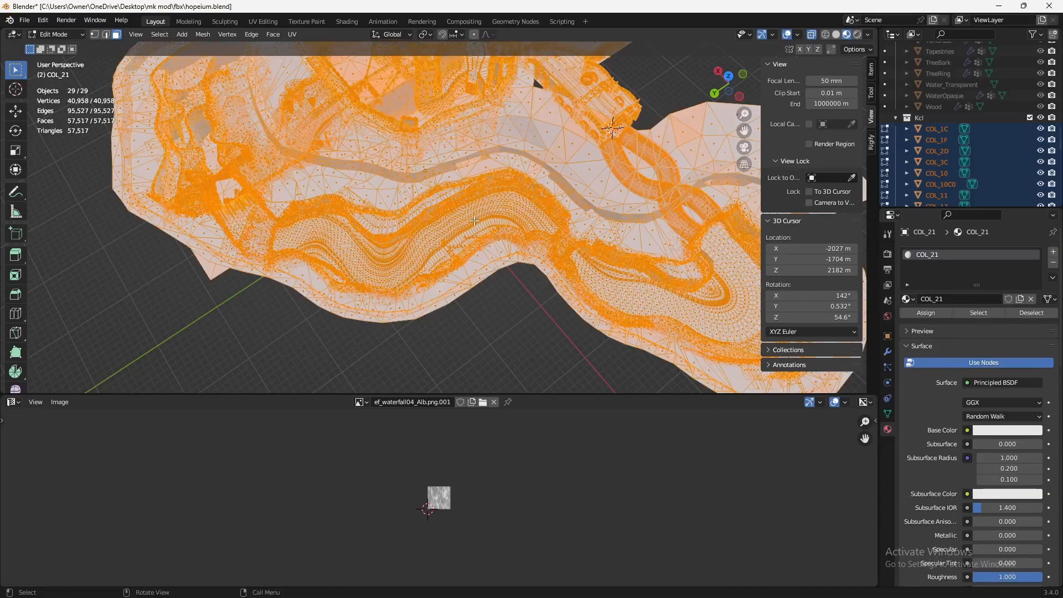
pyautogui.hotkey('ctrl', 't')
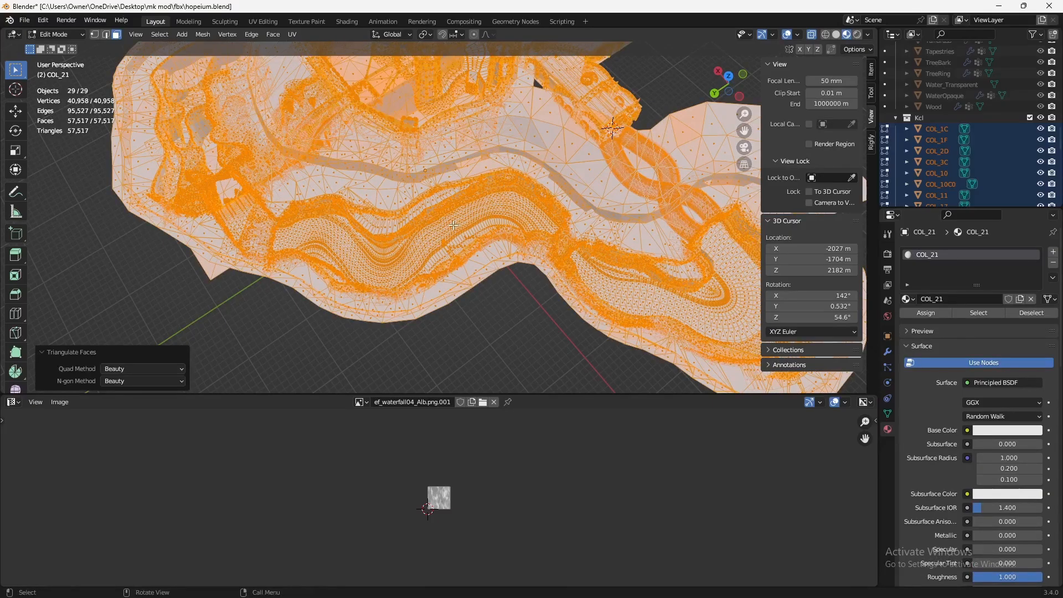
# - Return to Object Mode and save hopeium.blend
pyautogui.press('Tab')
pyautogui.moveTo(453, 225); pyautogui.dragTo(648, 275, button='middle')
pyautogui.hotkey('ctrl', 's')
pyautogui.scroll(5, 510, 252)
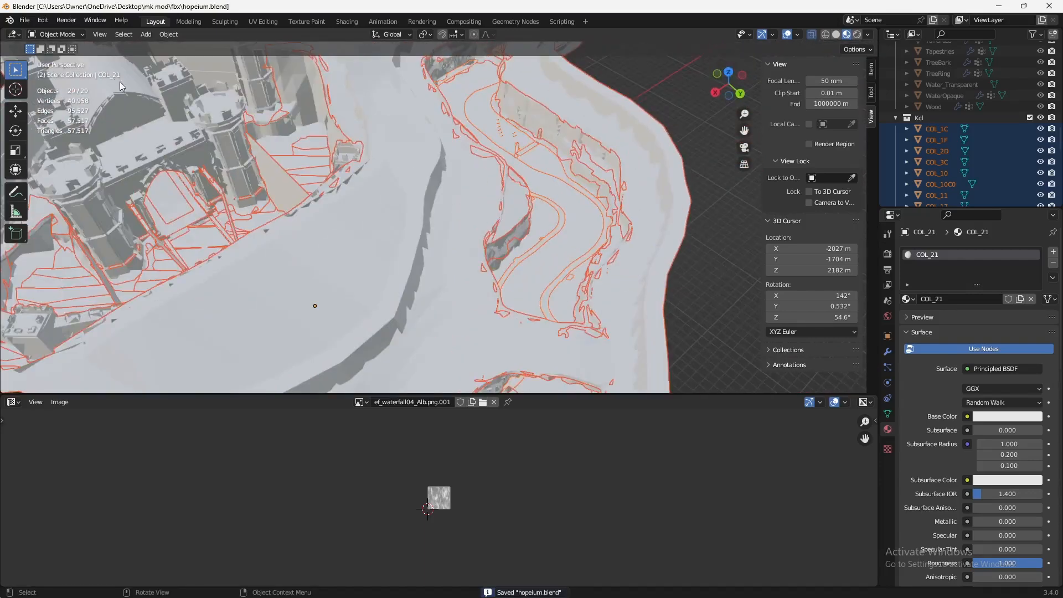
# - Switch to Track Studio and choose hopeium.obj from Downloads as the replacement for course.kcl
pyautogui.click(293, 587)
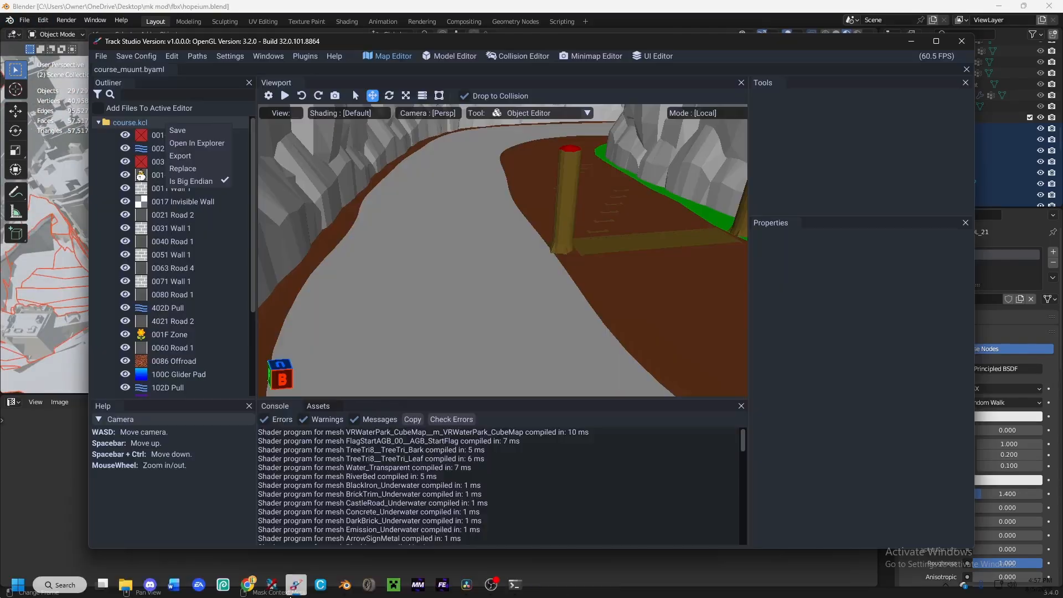
pyautogui.click(135, 120)
pyautogui.rightClick(144, 127)
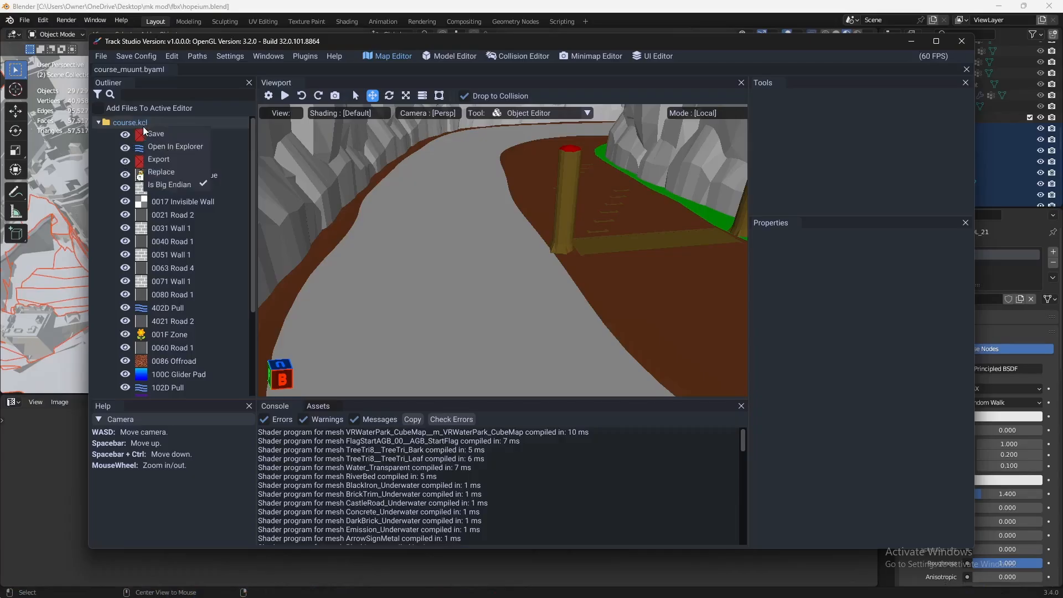
pyautogui.click(178, 174)
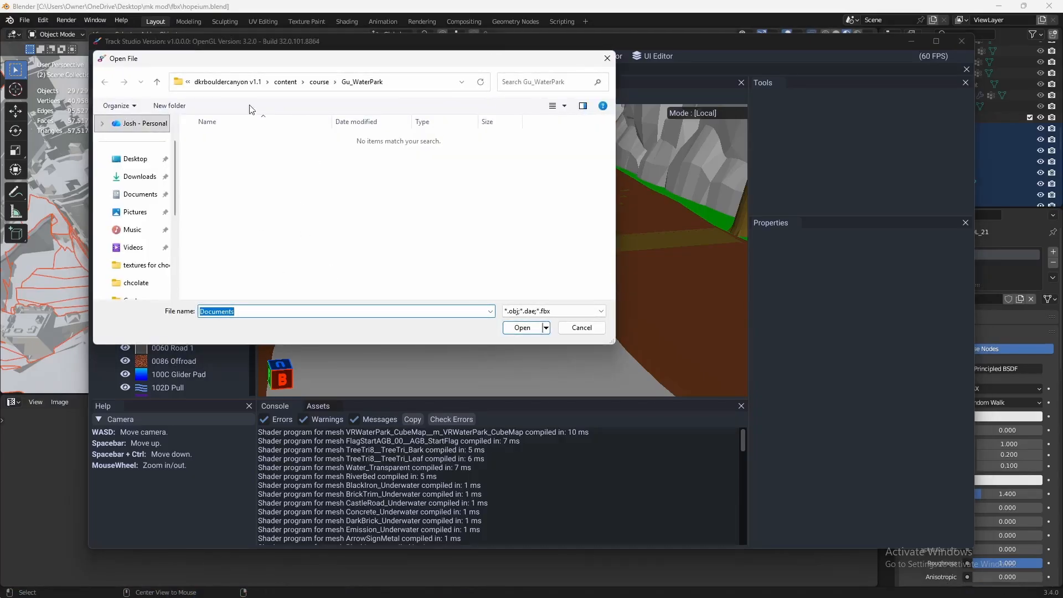
pyautogui.click(139, 177)
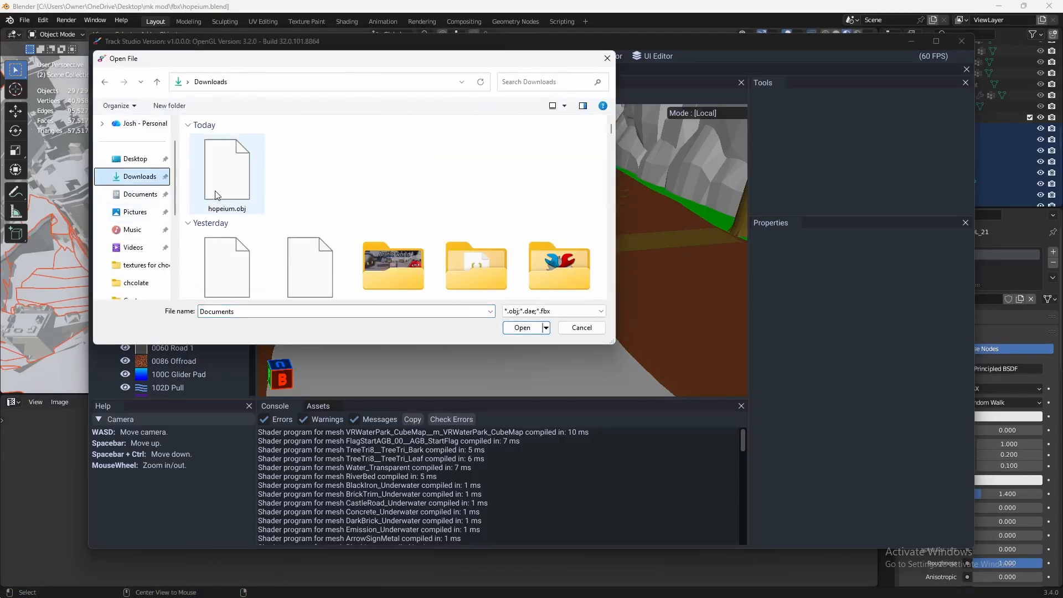
pyautogui.click(216, 195)
pyautogui.doubleClick(217, 195)
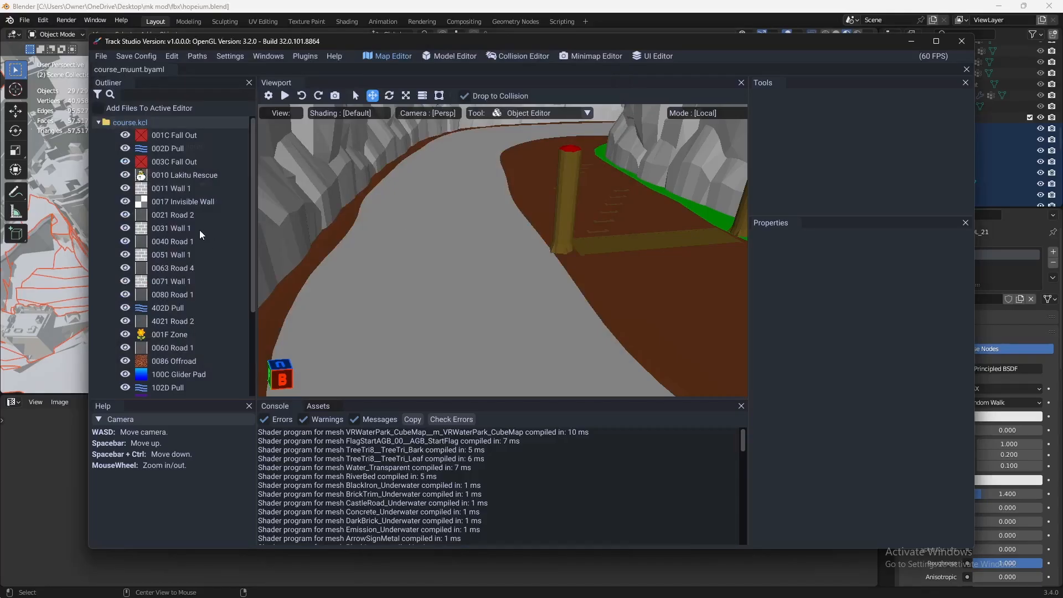
# - Examine the attributes, materials and special flags assigned to the COL materials in the Collision Importer
pyautogui.scroll(-5, 527, 320)
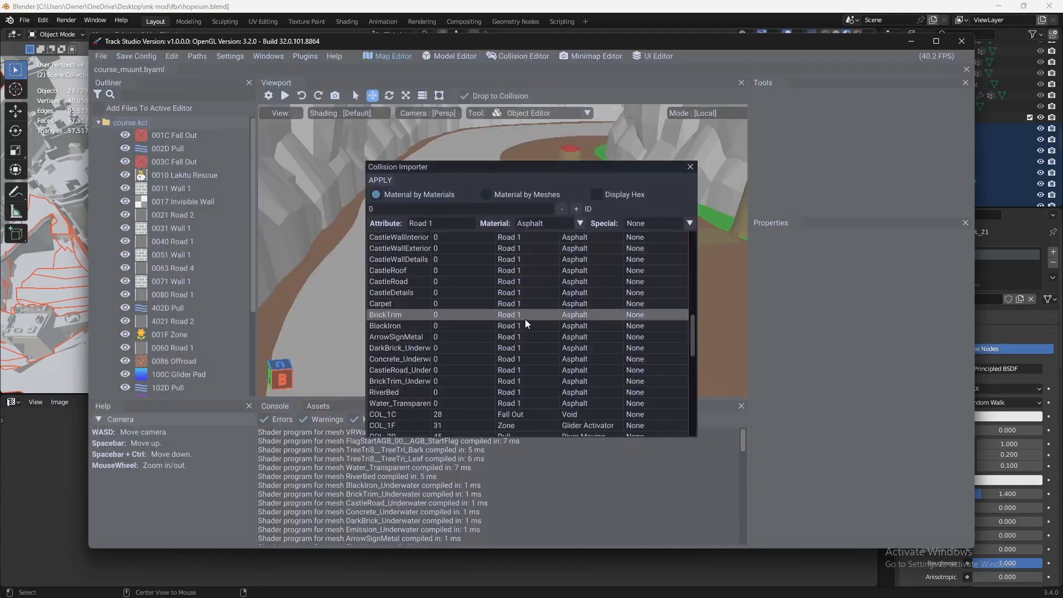
pyautogui.scroll(-8, 428, 324)
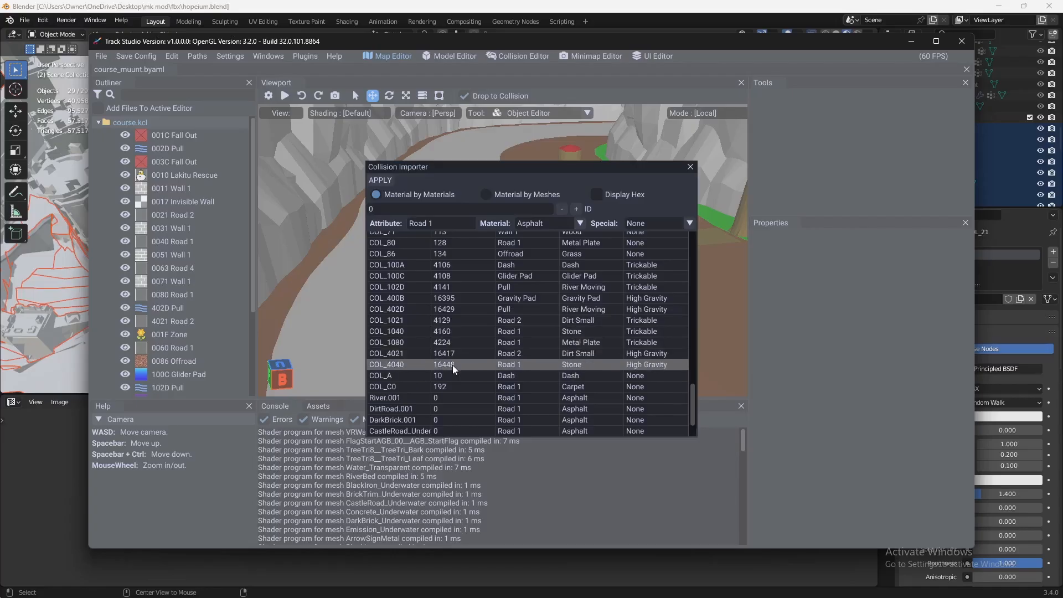
pyautogui.scroll(2, 424, 339)
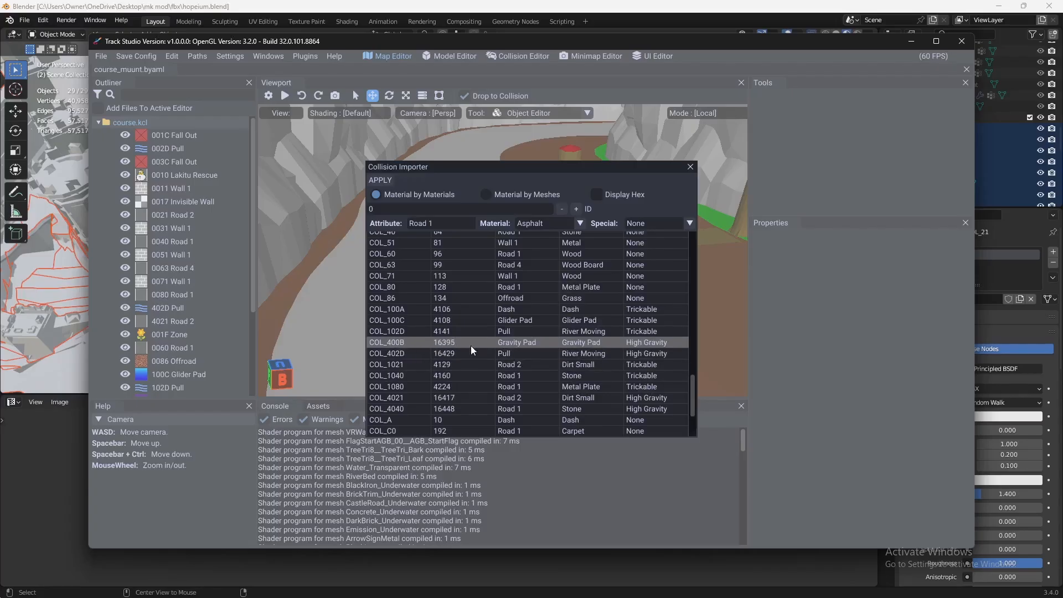
pyautogui.scroll(4, 470, 345)
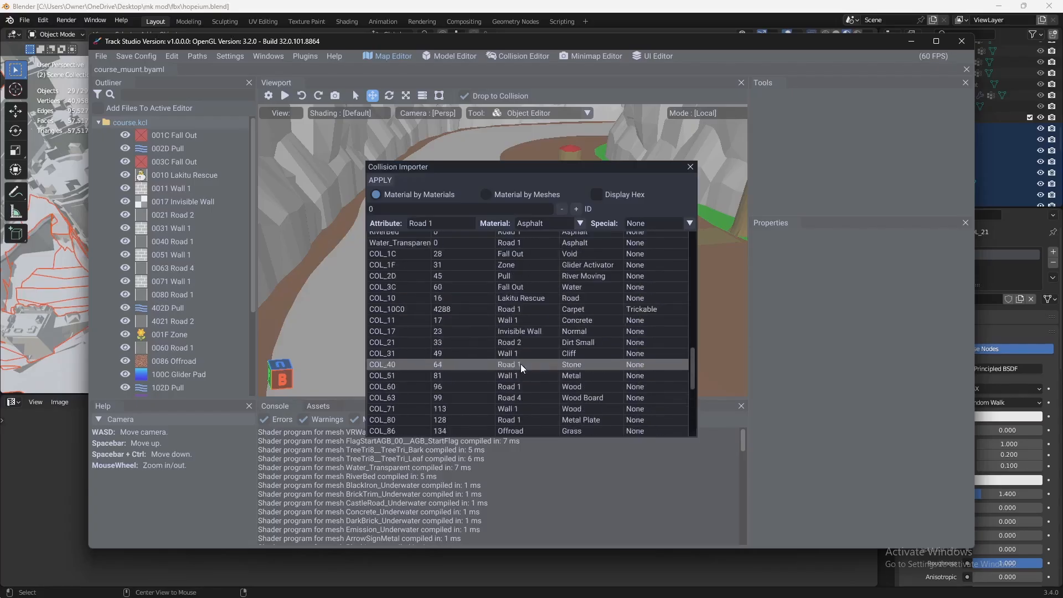
pyautogui.scroll(2, 494, 375)
# - Try Pull and Item Road as the collision attribute of COL_31, ending on Lakitu Rescue
pyautogui.doubleClick(484, 356)
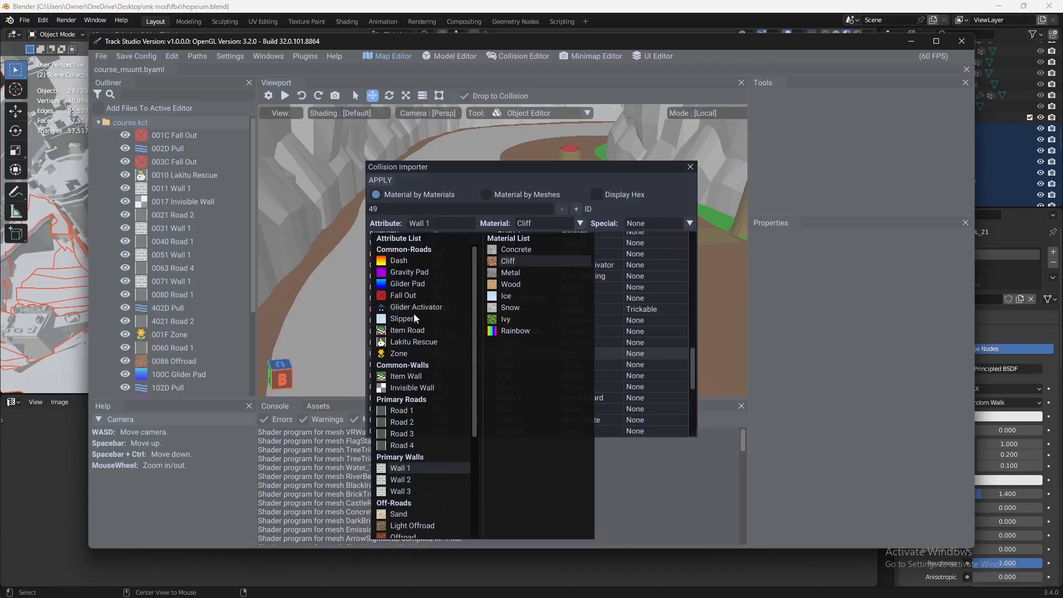
pyautogui.scroll(-5, 413, 314)
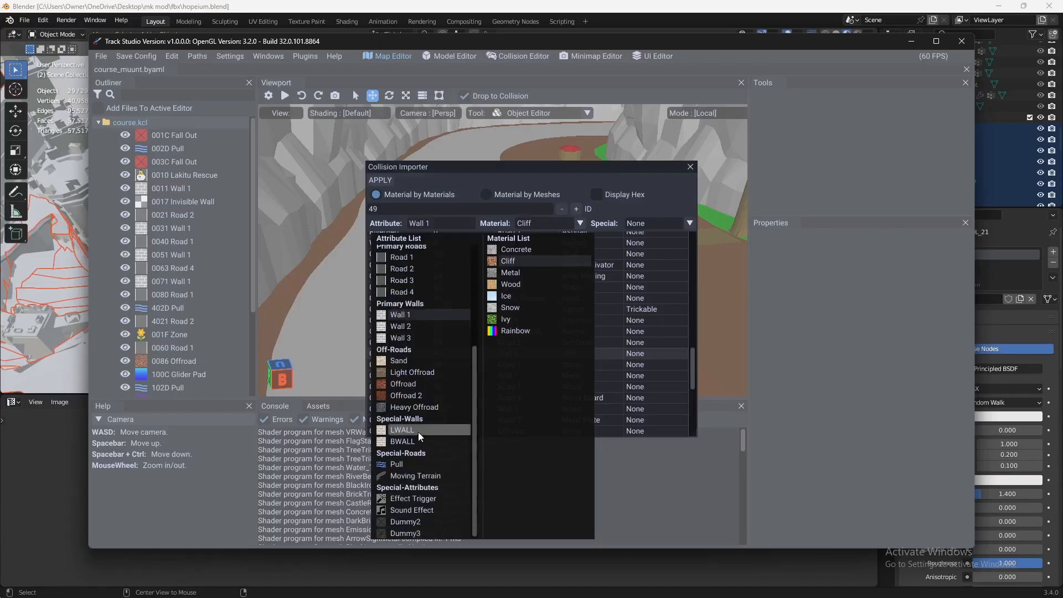
pyautogui.click(413, 466)
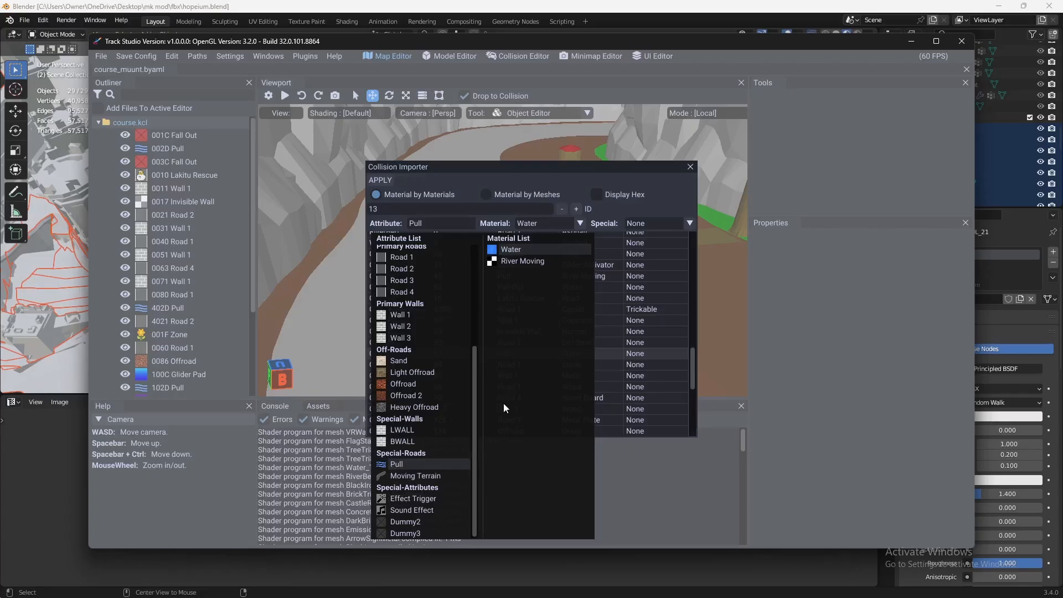
pyautogui.scroll(5, 415, 407)
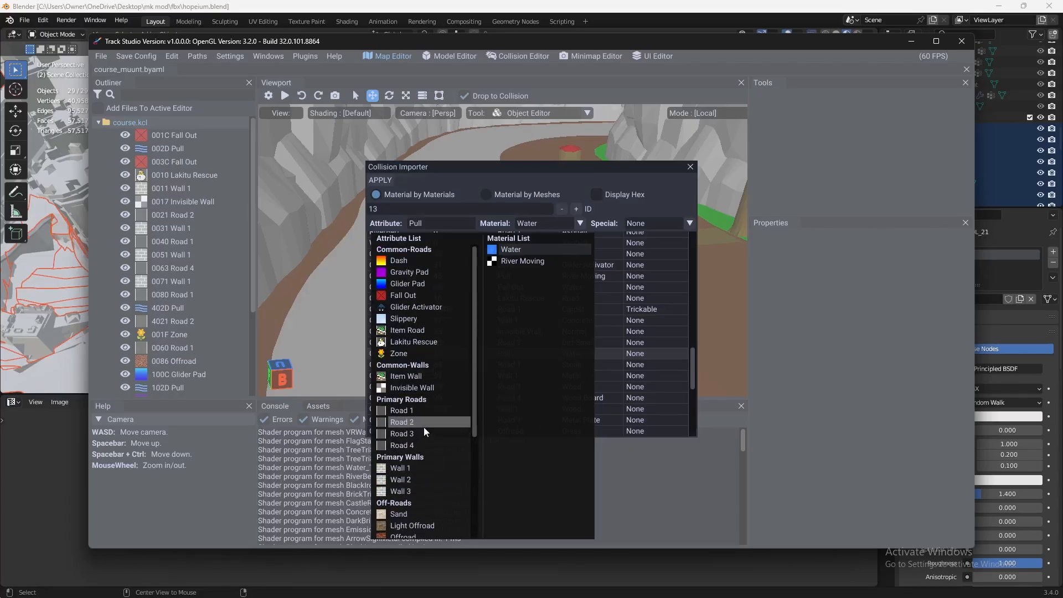
pyautogui.click(401, 308)
pyautogui.click(399, 342)
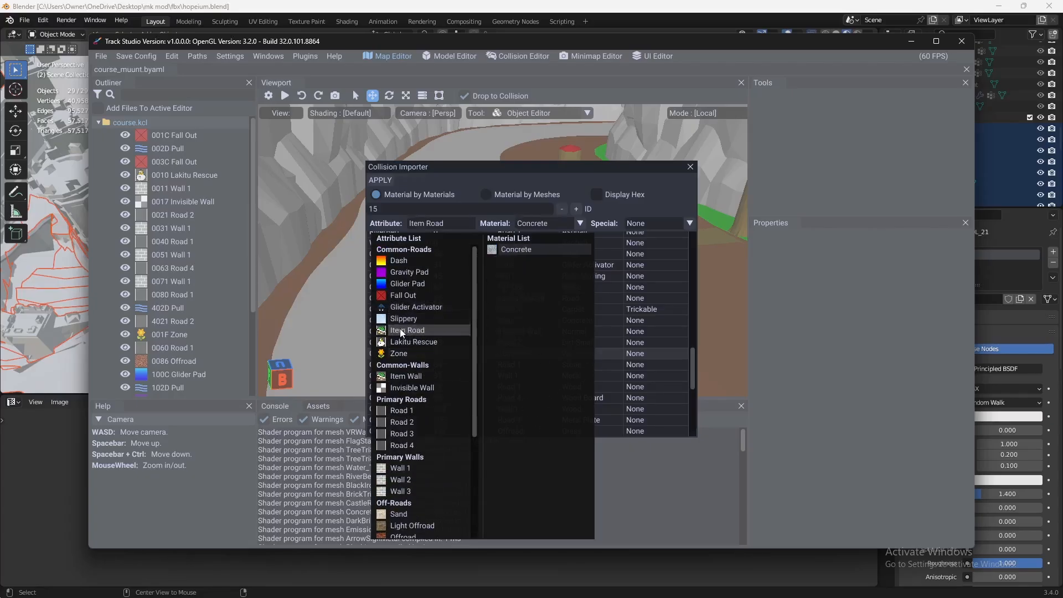
pyautogui.click(634, 323)
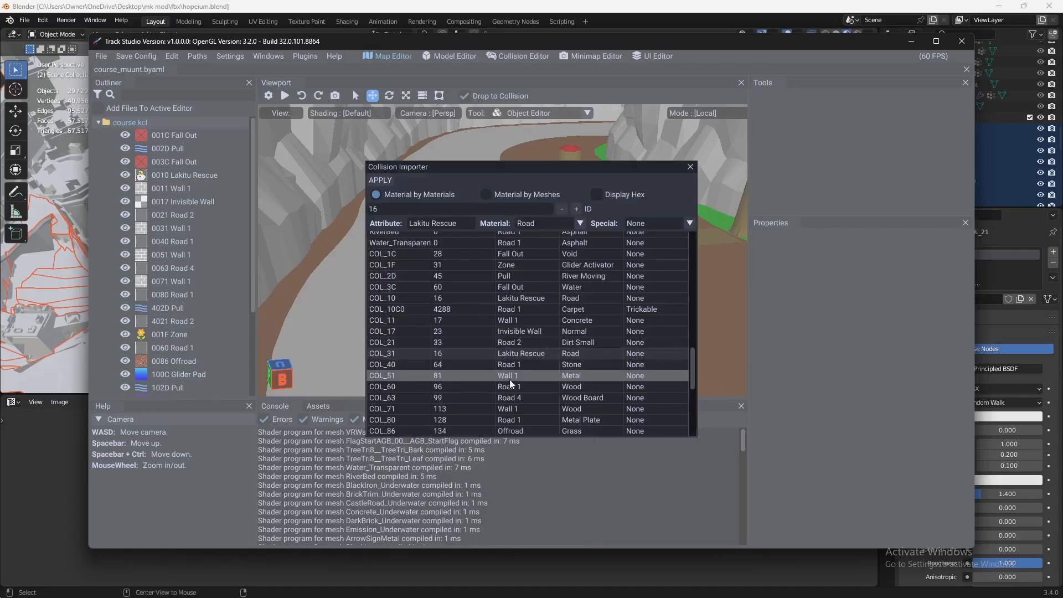
# - Set the collision attribute of COL_31 to Pull with the Water material
pyautogui.doubleClick(465, 353)
pyautogui.scroll(-5, 443, 376)
pyautogui.click(407, 466)
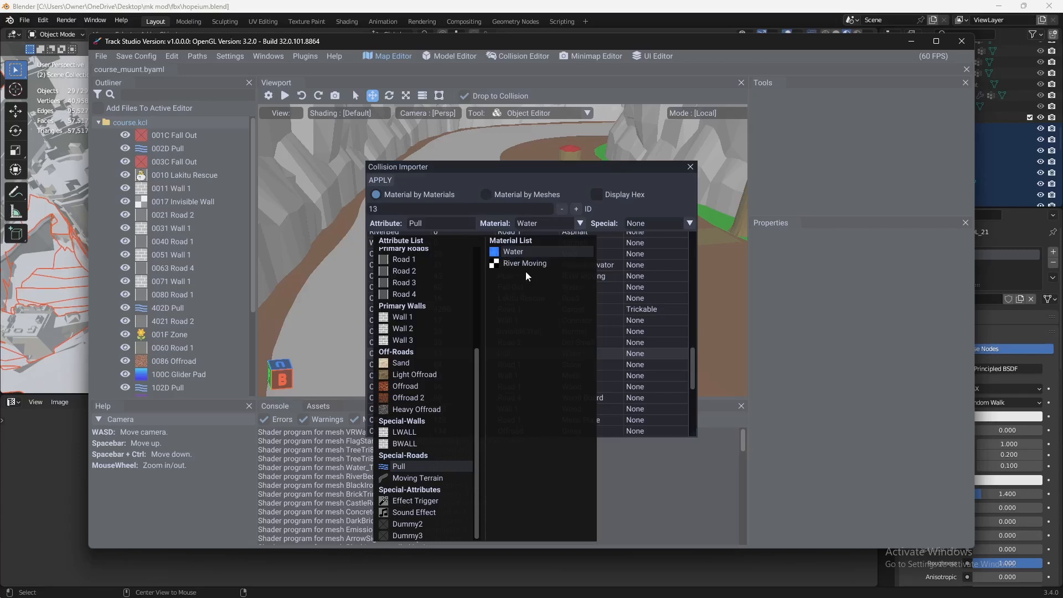
pyautogui.click(644, 287)
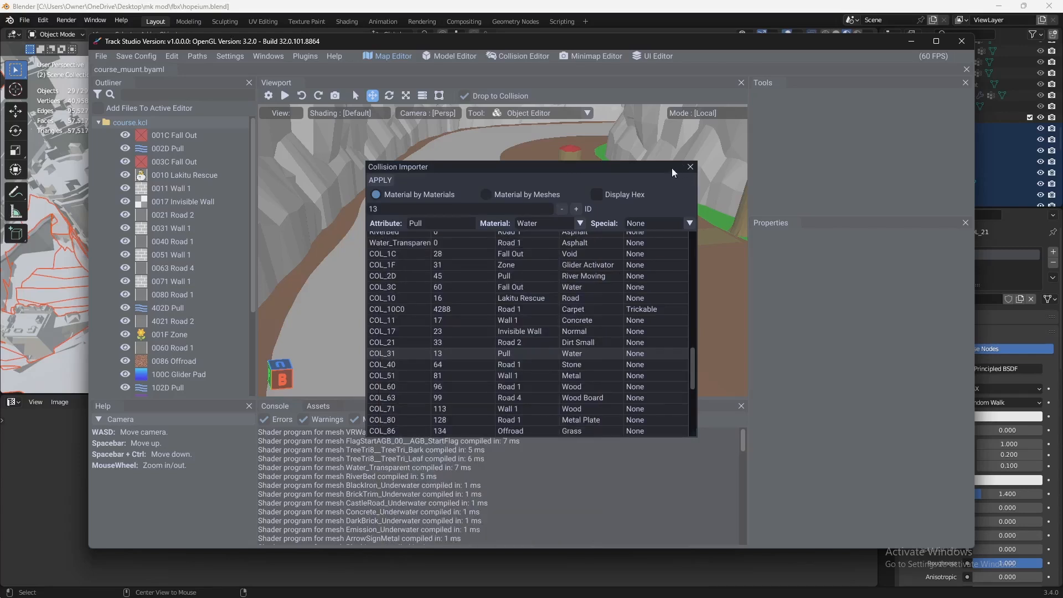
# - Close the Collision Importer without applying, and start closing the course_muunt.byaml workspace but decline the removal
pyautogui.click(690, 166)
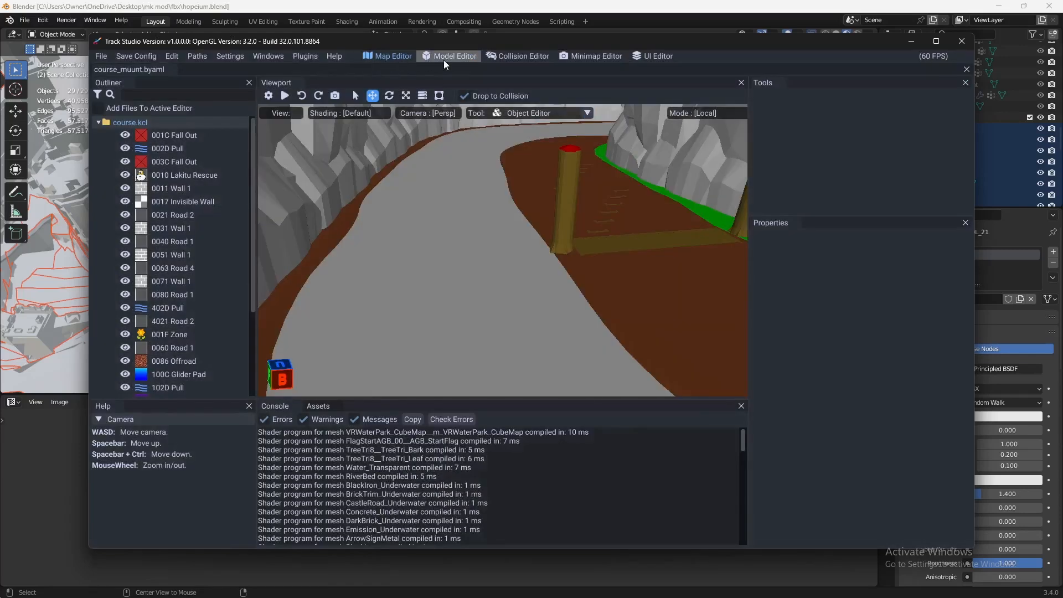
pyautogui.click(171, 70)
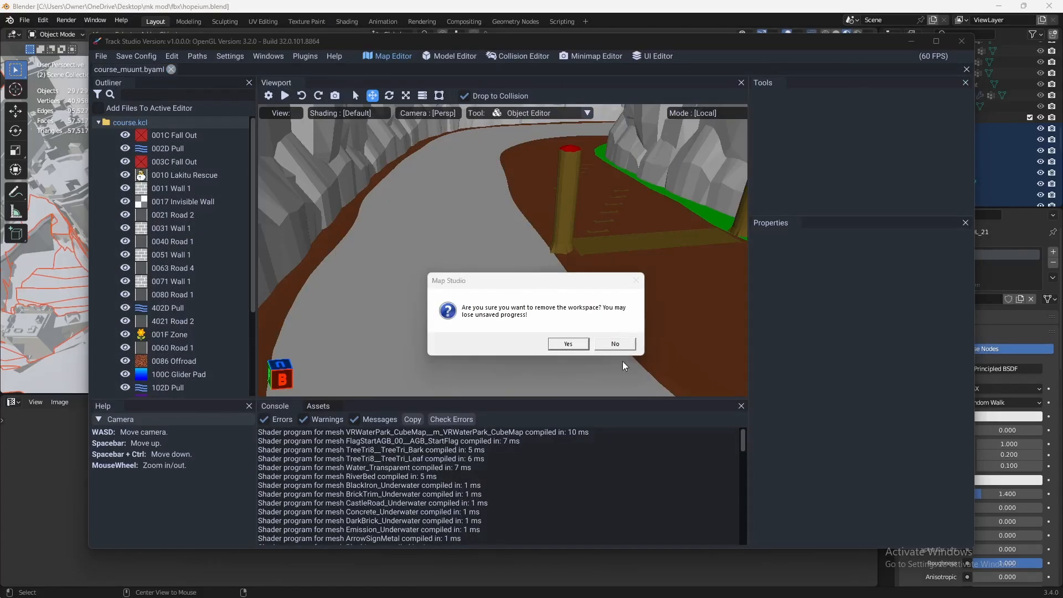
pyautogui.click(615, 344)
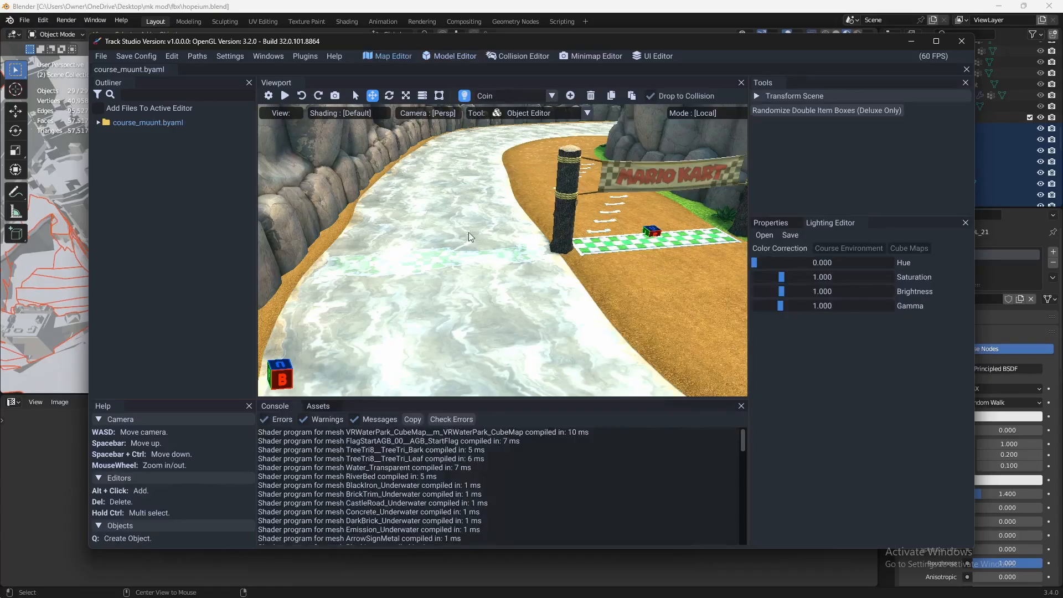
# - Display the pull paths of course_muunt.byaml in the viewport and expand their list
pyautogui.press('w')
pyautogui.press('space')
pyautogui.moveTo(469, 233); pyautogui.dragTo(578, 303, button='right')
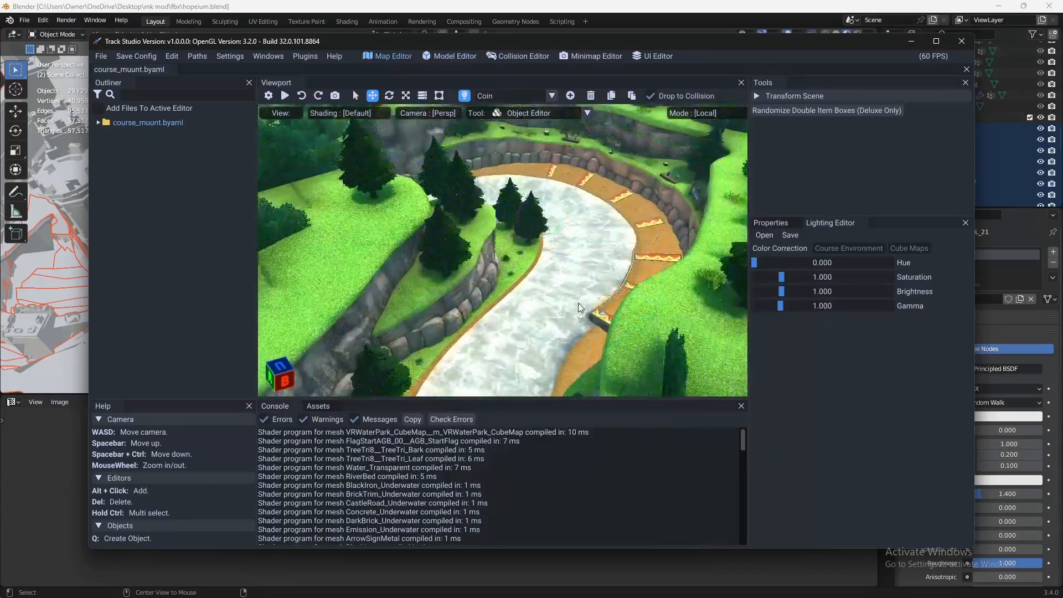
pyautogui.click(99, 123)
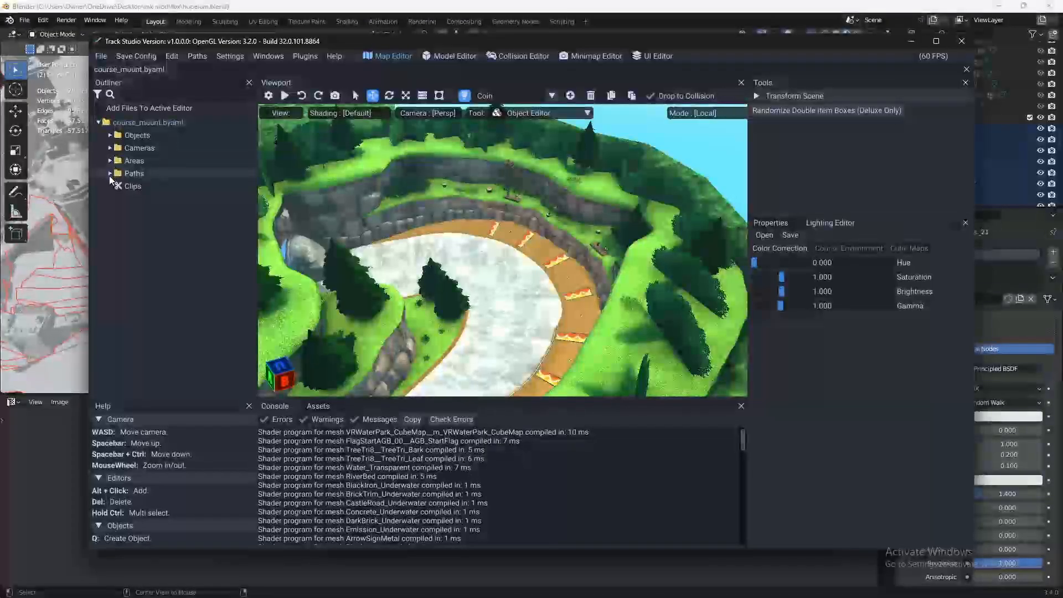
pyautogui.click(110, 173)
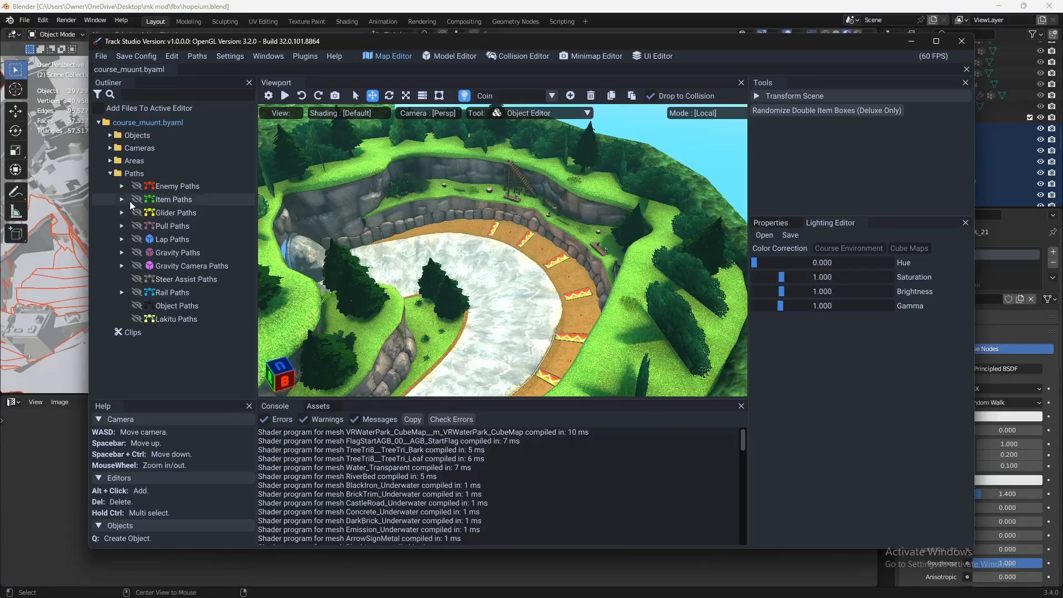
pyautogui.click(137, 226)
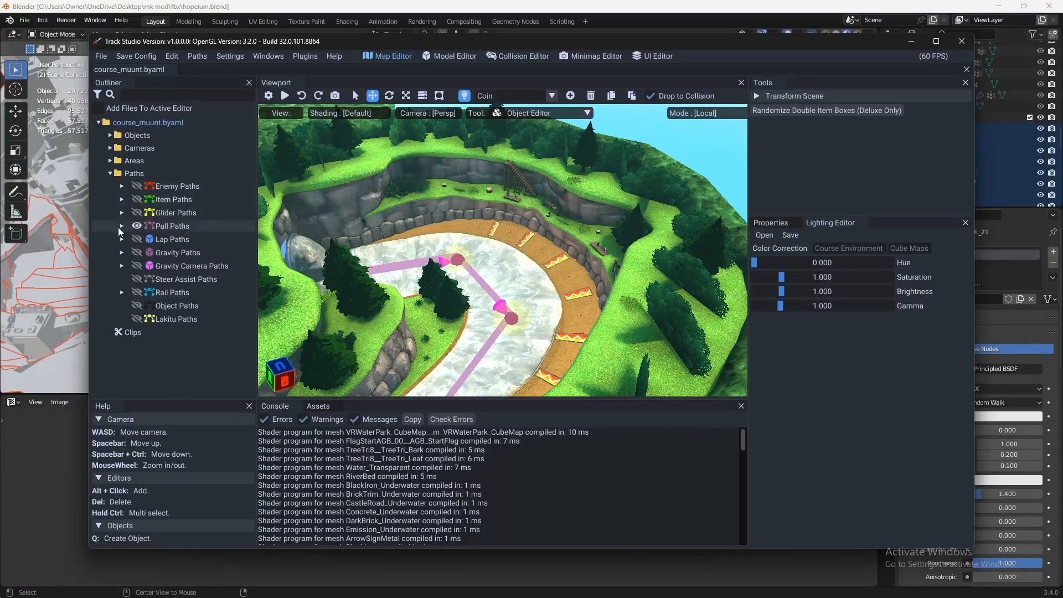
pyautogui.click(122, 227)
# - Start a new pull path in the river, placing its first four points from the straight into the wide bend
pyautogui.press('w')
pyautogui.moveTo(587, 277); pyautogui.dragTo(349, 284, button='right')
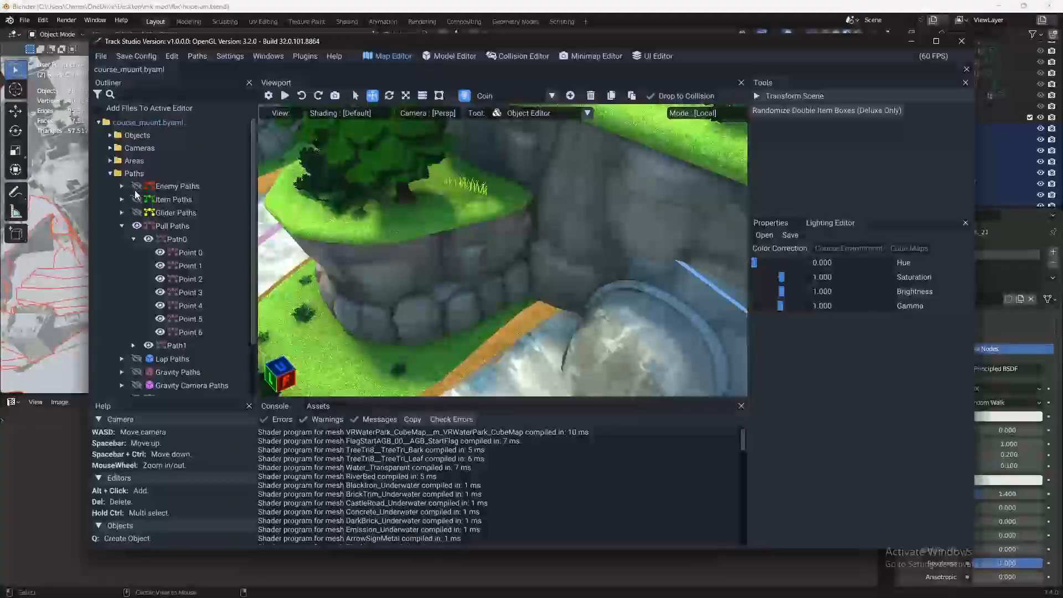
pyautogui.press('s')
pyautogui.moveTo(499, 227); pyautogui.dragTo(341, 297, button='right')
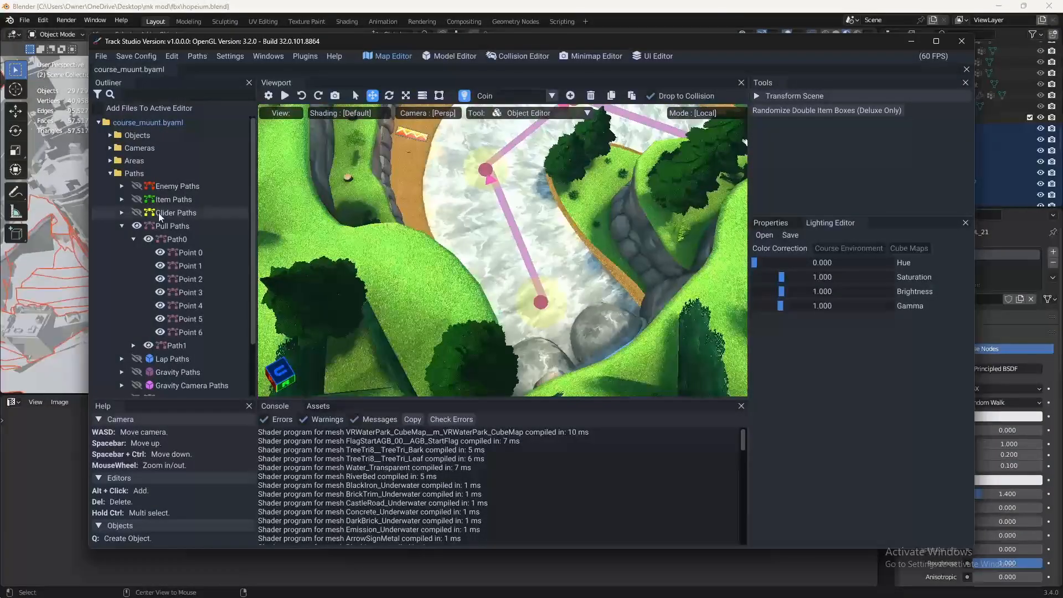
pyautogui.click(203, 227)
pyautogui.keyDown('alt'); pyautogui.click(503, 265); pyautogui.keyUp('alt')
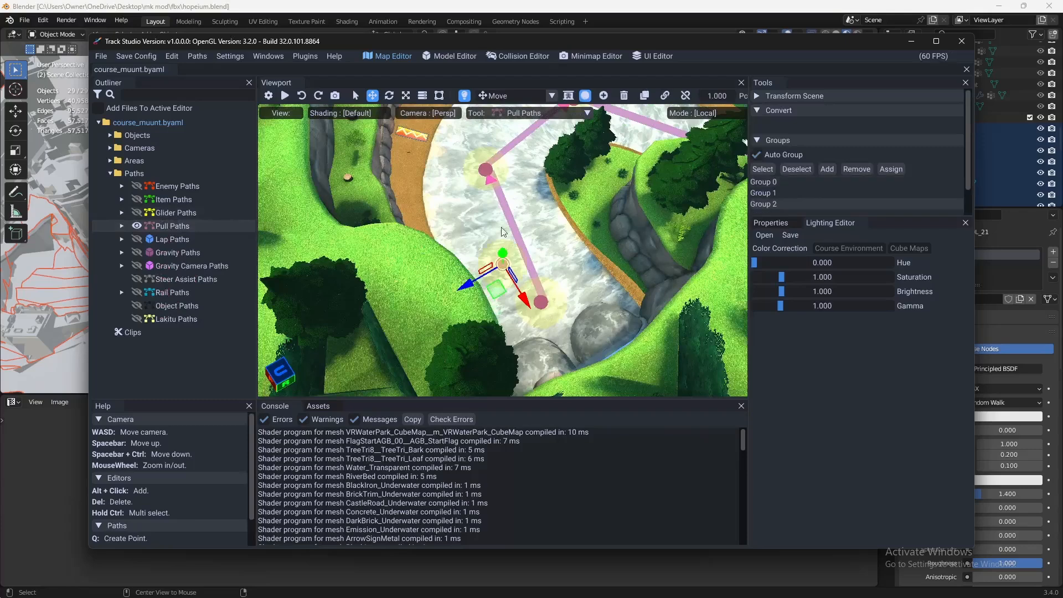
pyautogui.keyDown('alt'); pyautogui.click(510, 153); pyautogui.keyUp('alt')
pyautogui.press('w')
pyautogui.moveTo(487, 197); pyautogui.dragTo(499, 287, button='right')
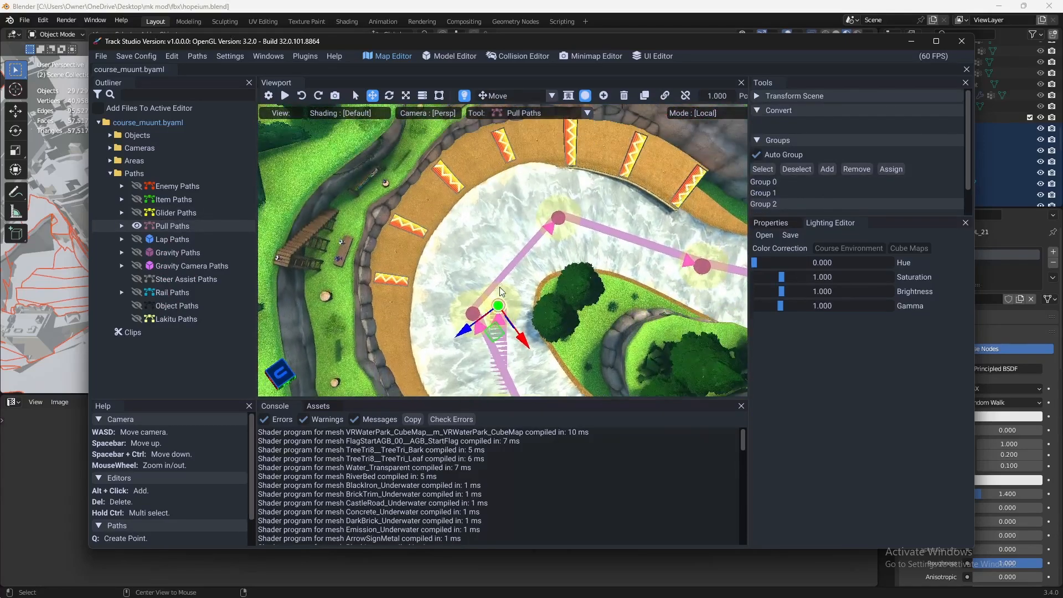
pyautogui.keyDown('alt'); pyautogui.click(523, 232); pyautogui.keyUp('alt')
pyautogui.keyDown('alt'); pyautogui.click(637, 239); pyautogui.keyUp('alt')
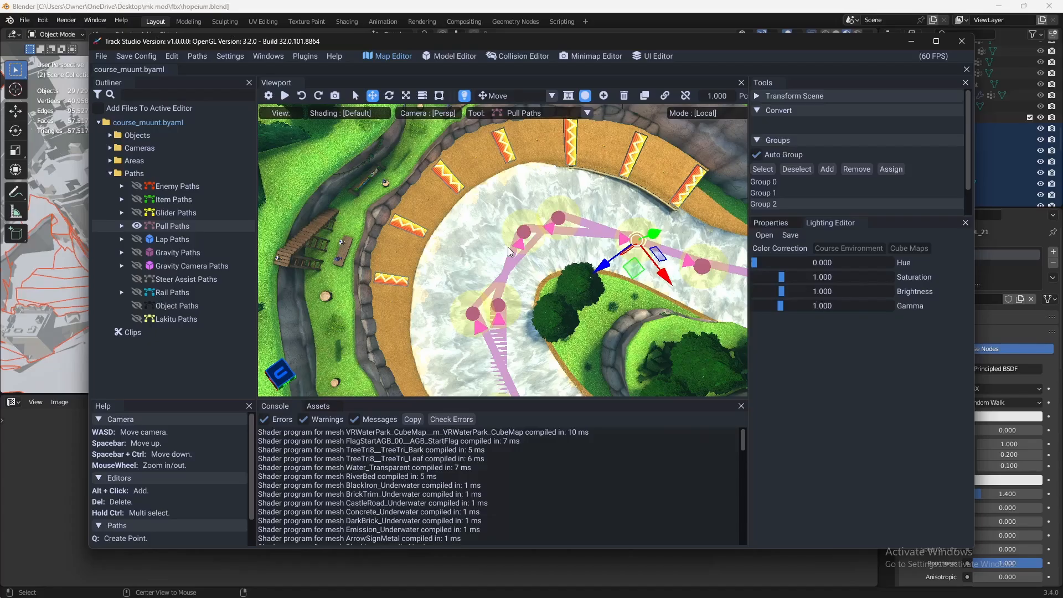
# - Extend the new pull path along the straight river stretch towards the tunnel
pyautogui.press('w')
pyautogui.moveTo(471, 239); pyautogui.dragTo(601, 238, button='right')
pyautogui.press('w')
pyautogui.keyDown('alt'); pyautogui.click(474, 214); pyautogui.keyUp('alt')
pyautogui.press('w')
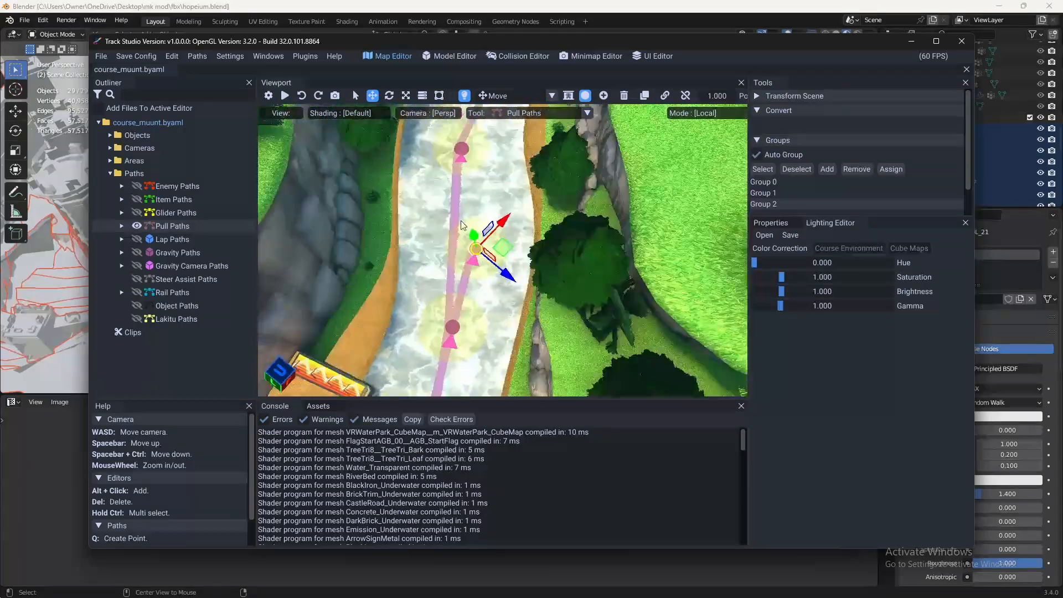
pyautogui.keyDown('alt'); pyautogui.click(518, 233); pyautogui.keyUp('alt')
pyautogui.press('w')
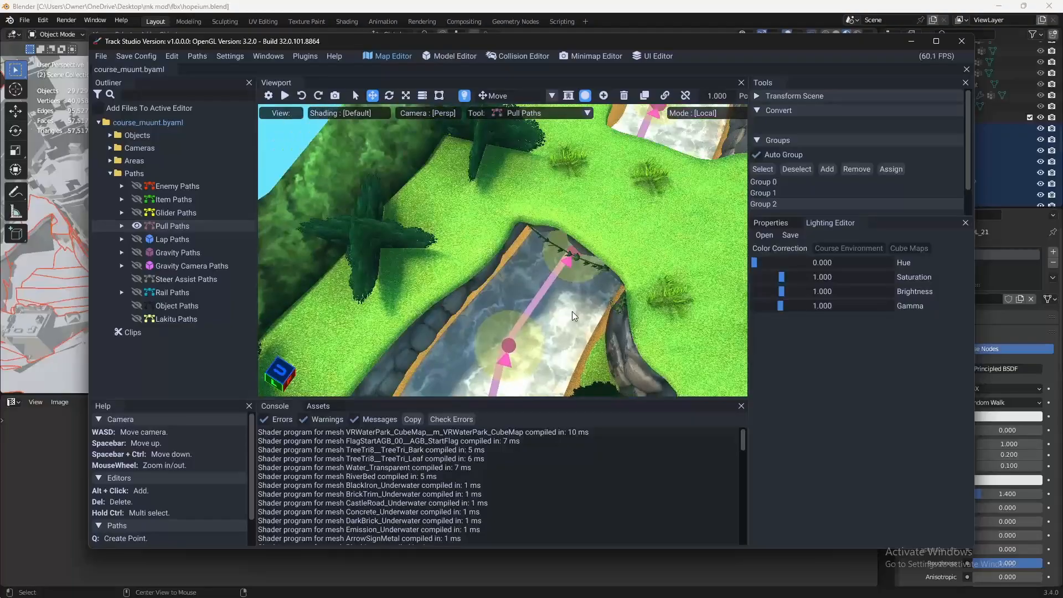
pyautogui.keyDown('alt'); pyautogui.click(588, 314); pyautogui.keyUp('alt')
pyautogui.press('w')
pyautogui.moveTo(588, 314); pyautogui.dragTo(341, 304, button='right')
# - Add points to the new pull path around the river bend leading up to the start line
pyautogui.keyDown('alt'); pyautogui.click(392, 321); pyautogui.keyUp('alt')
pyautogui.keyDown('alt'); pyautogui.click(581, 334); pyautogui.keyUp('alt')
pyautogui.keyDown('alt'); pyautogui.click(620, 250); pyautogui.keyUp('alt')
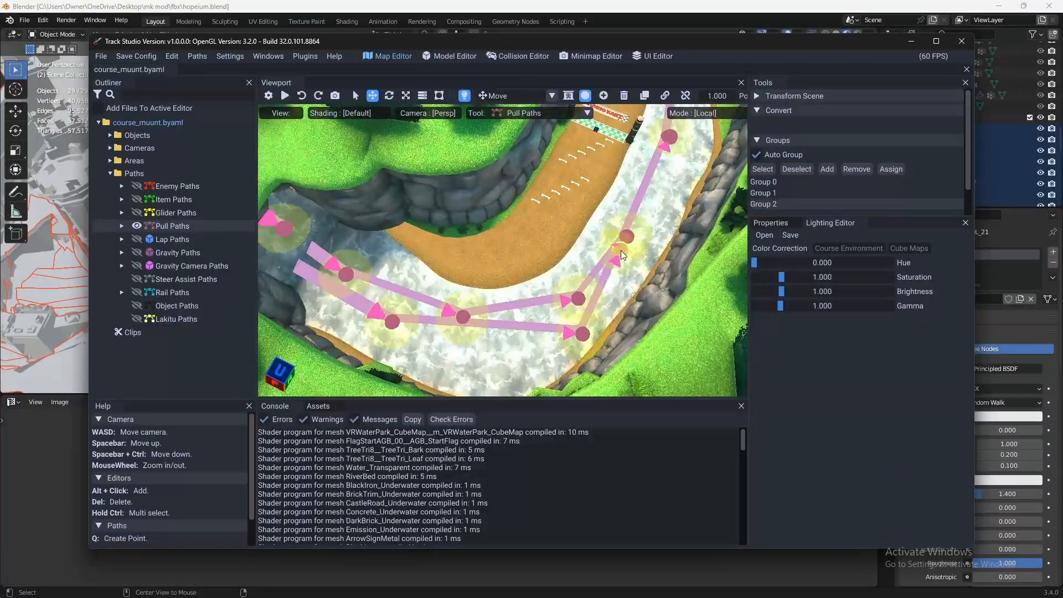
pyautogui.keyDown('alt'); pyautogui.click(656, 164); pyautogui.keyUp('alt')
pyautogui.press('w')
pyautogui.press('d')
# - Continue the new pull path with further points downstream of the start line towards the waterfall
pyautogui.keyDown('alt'); pyautogui.click(673, 192); pyautogui.keyUp('alt')
pyautogui.press('w')
pyautogui.moveTo(673, 191); pyautogui.dragTo(782, 219, button='right')
pyautogui.keyDown('alt'); pyautogui.click(666, 206); pyautogui.keyUp('alt')
pyautogui.press('w')
pyautogui.keyDown('alt'); pyautogui.click(714, 251); pyautogui.keyUp('alt')
pyautogui.press('w')
pyautogui.keyDown('alt'); pyautogui.click(629, 257); pyautogui.keyUp('alt')
pyautogui.press('w')
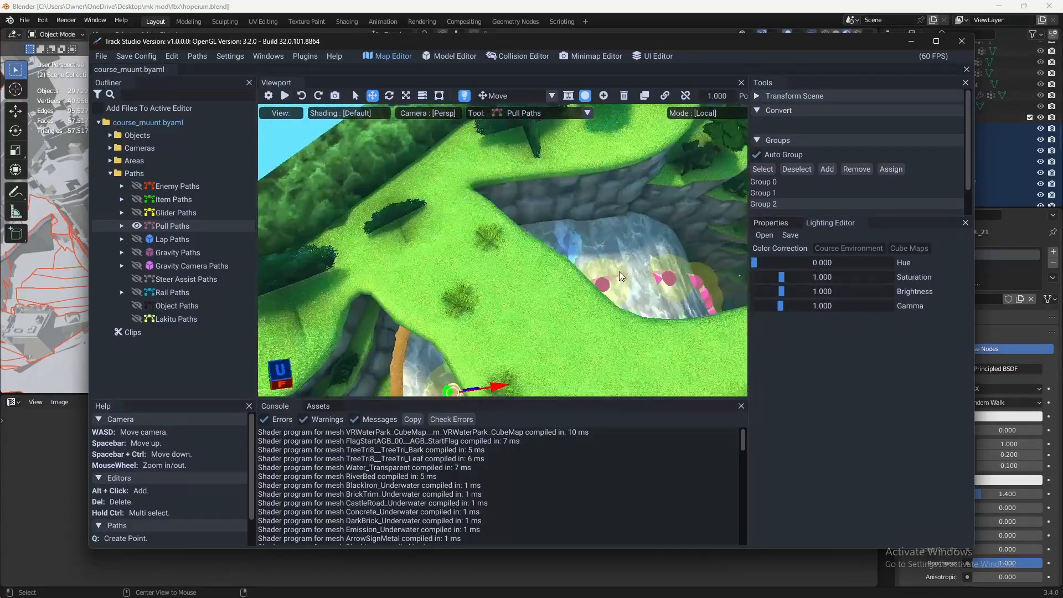
# - Place the last points of the new pull path at the waterfall and beside the wooden bridge
pyautogui.press('w')
pyautogui.keyDown('alt'); pyautogui.click(617, 281); pyautogui.keyUp('alt')
pyautogui.moveTo(617, 281); pyautogui.dragTo(689, 306, button='right')
pyautogui.press('w')
pyautogui.press('d')
pyautogui.keyDown('alt'); pyautogui.click(583, 302); pyautogui.keyUp('alt')
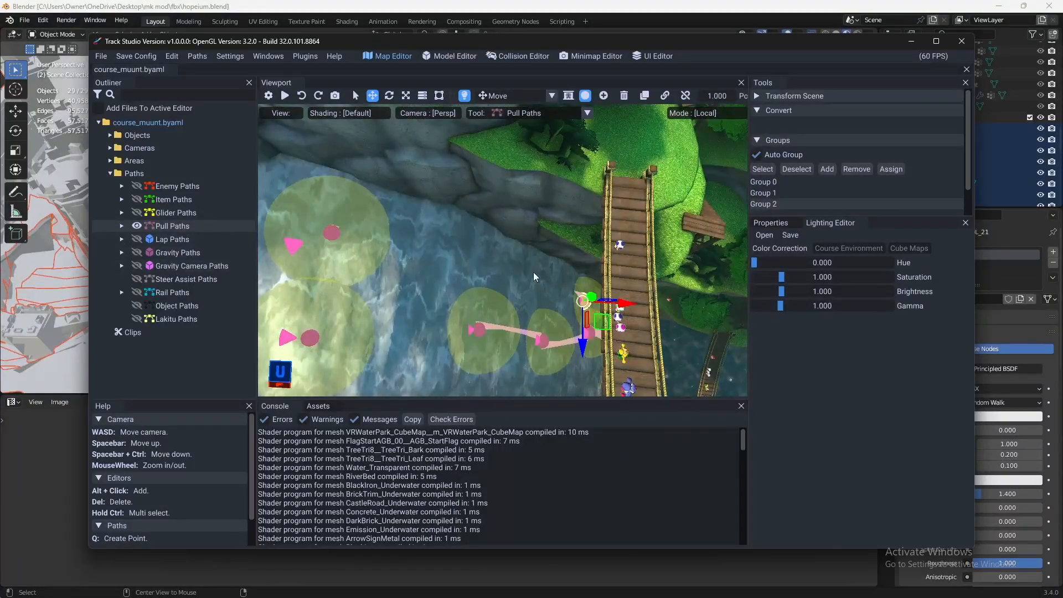
# - Undo the newly placed pull path points, leaving only the course's original pull paths
pyautogui.click(302, 96)
pyautogui.click(301, 95)
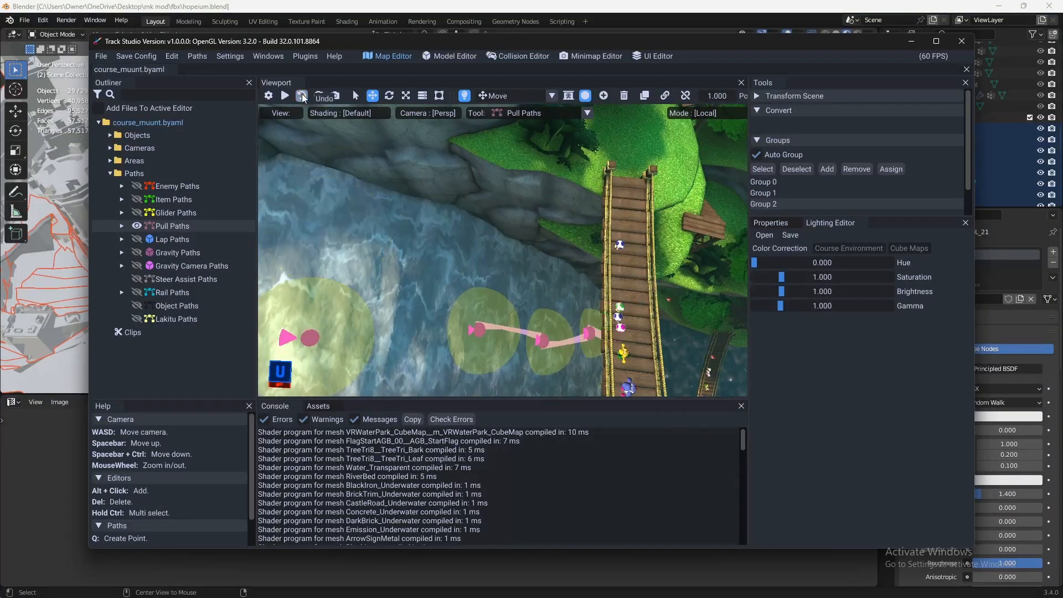
pyautogui.click(302, 96)
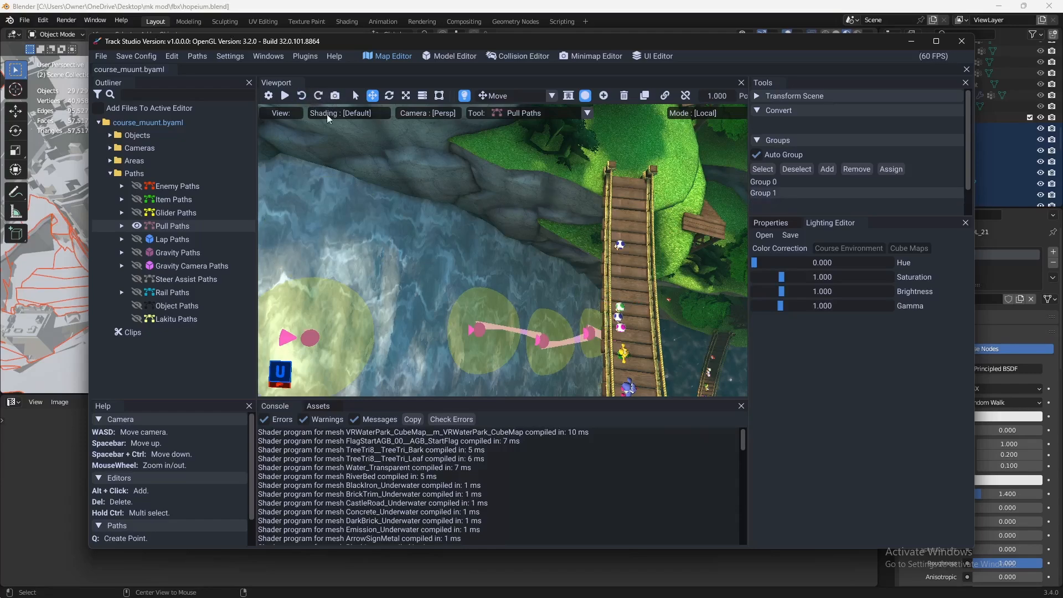
pyautogui.press('w')
pyautogui.moveTo(464, 230); pyautogui.dragTo(272, 246, button='right')
pyautogui.press('w')
pyautogui.press('w')
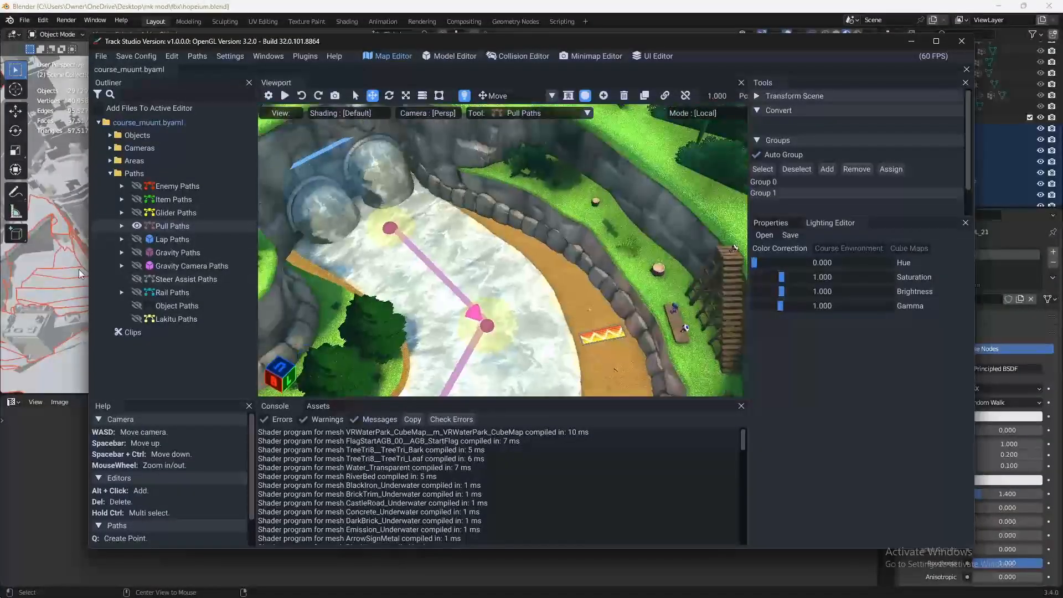
# - Expand the Objects, Cameras and Areas folders, list the areas and display them in the viewport
pyautogui.click(109, 136)
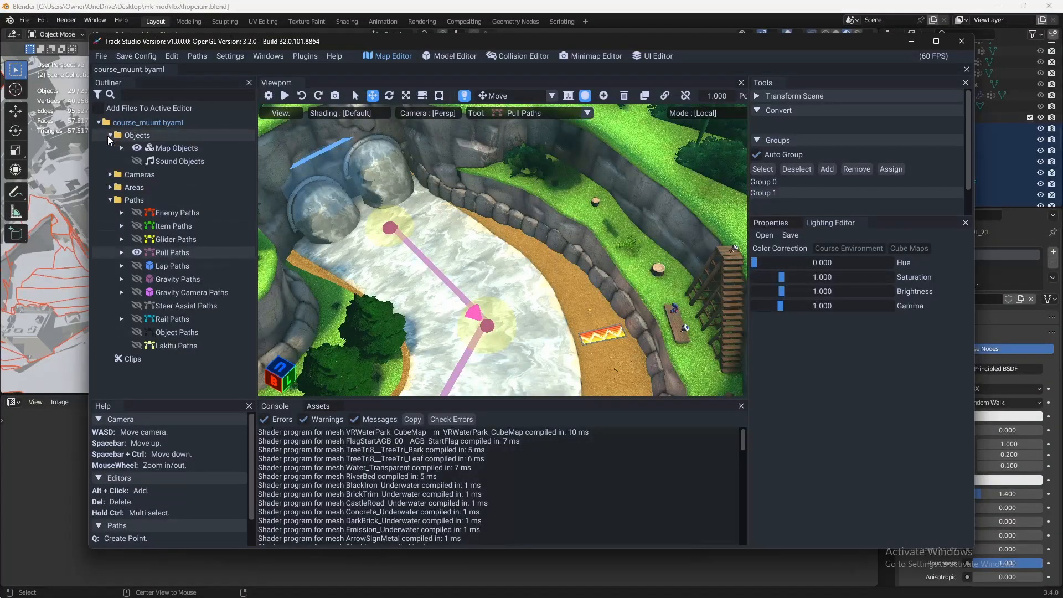
pyautogui.click(110, 174)
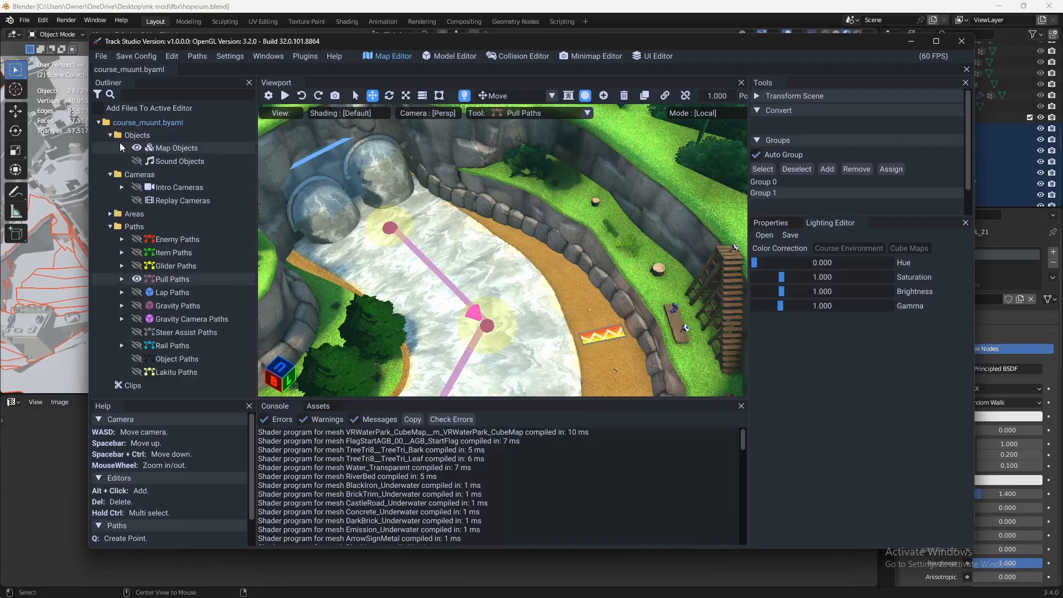
pyautogui.click(112, 228)
pyautogui.click(112, 228)
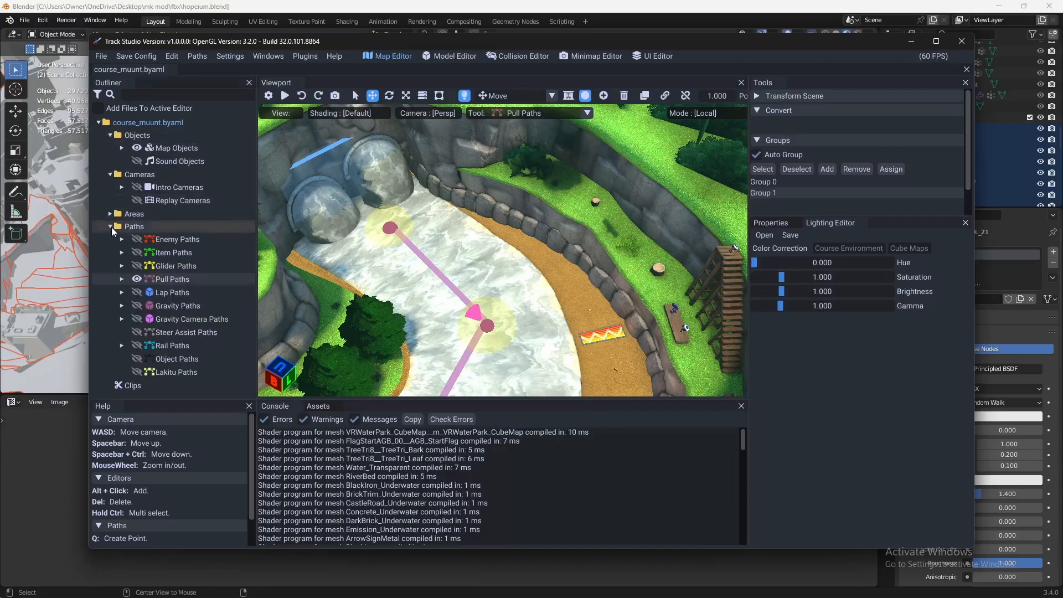
pyautogui.click(110, 213)
pyautogui.click(110, 267)
pyautogui.click(121, 228)
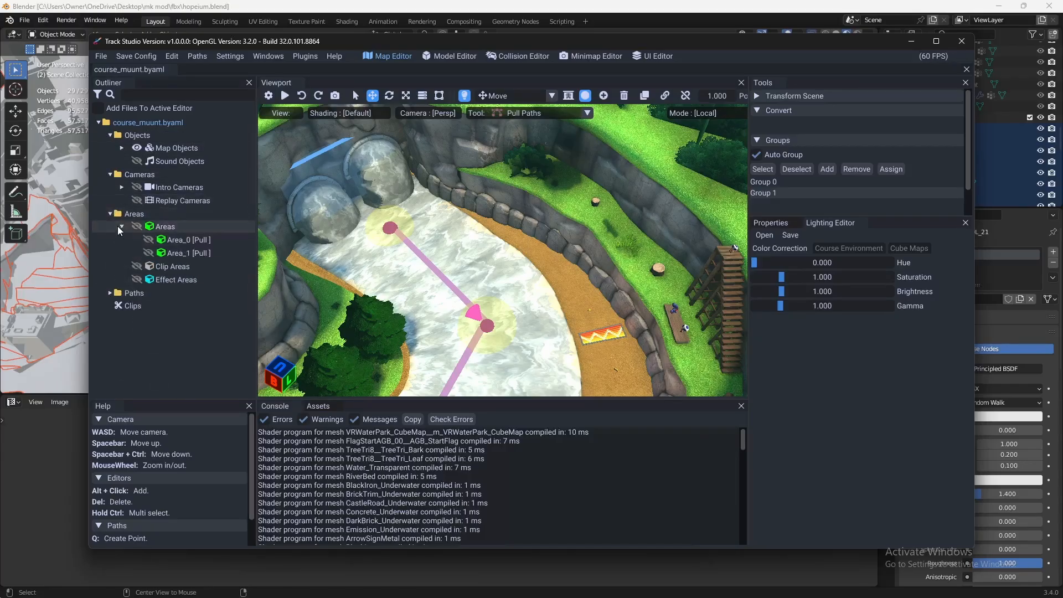
pyautogui.click(137, 226)
# - Examine how the existing Pull areas enclose the course and its river
pyautogui.moveTo(376, 291); pyautogui.dragTo(553, 271, button='right')
pyautogui.scroll(-5, 612, 310)
pyautogui.press('space')
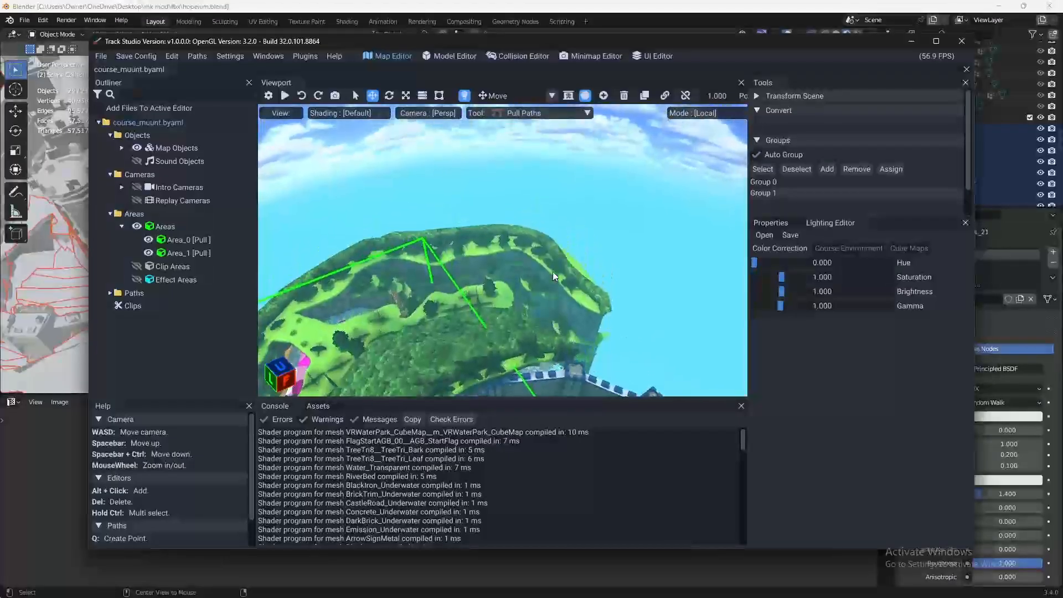
pyautogui.press('s')
pyautogui.moveTo(624, 232); pyautogui.dragTo(478, 296, button='right')
pyautogui.press('w')
pyautogui.press('w')
pyautogui.press('w')
pyautogui.press('s')
pyautogui.press('a')
# - Activate area editing and place a new area on the river between the boulders and the bend
pyautogui.keyDown('alt'); pyautogui.click(475, 283); pyautogui.keyUp('alt')
pyautogui.press('Delete')
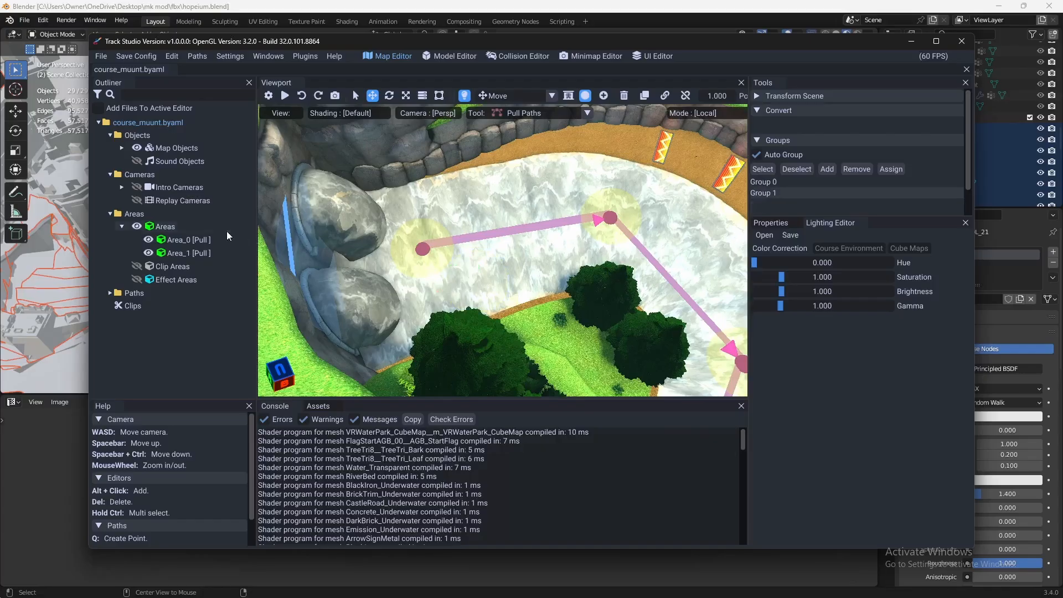
pyautogui.click(170, 225)
pyautogui.doubleClick(175, 227)
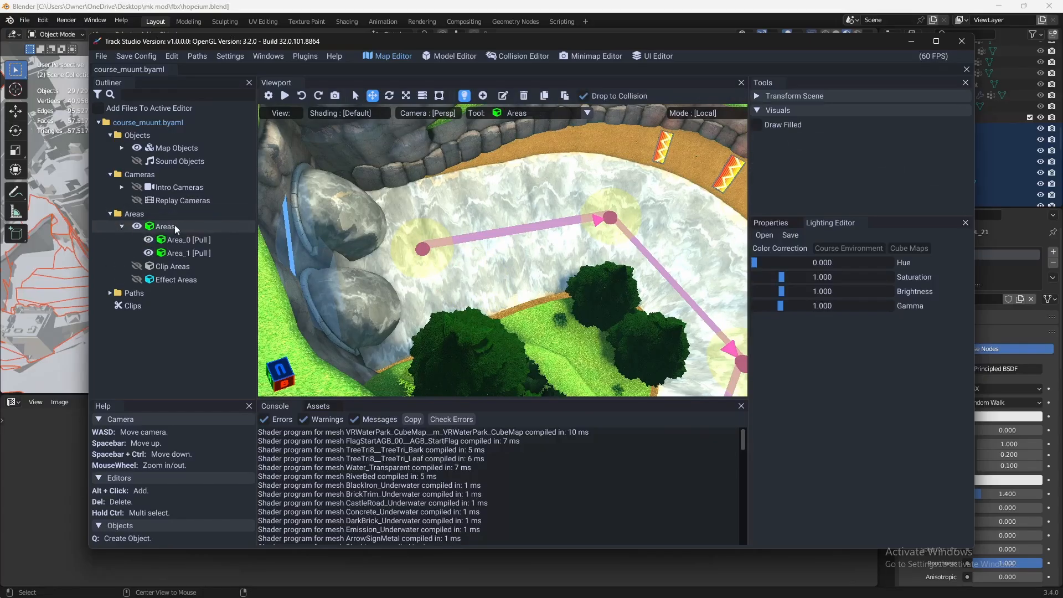
pyautogui.keyDown('alt'); pyautogui.click(506, 271); pyautogui.keyUp('alt')
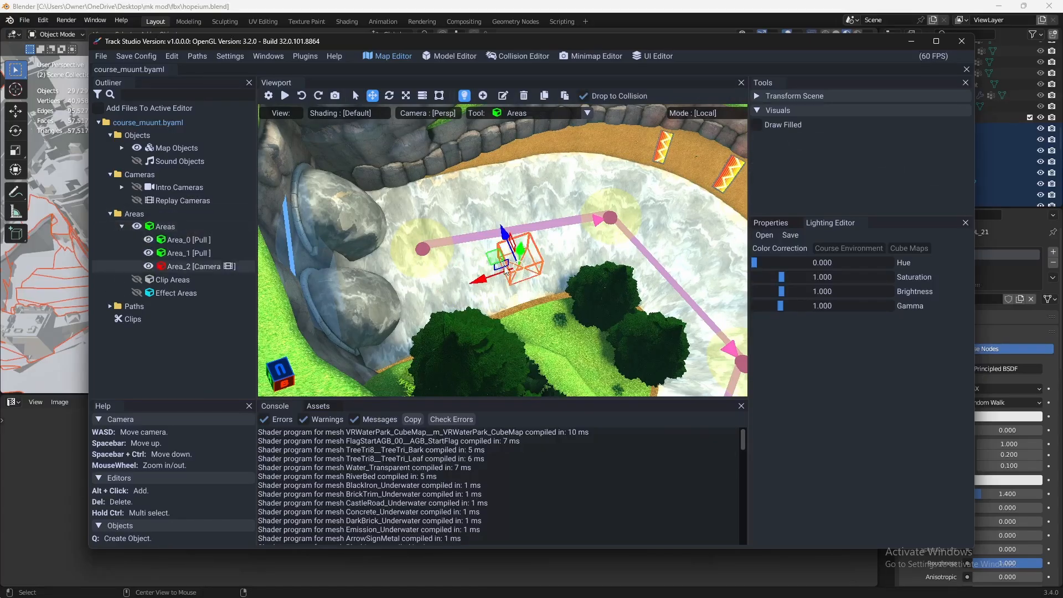
# - Set the new area's Area Type to Pull
pyautogui.click(773, 224)
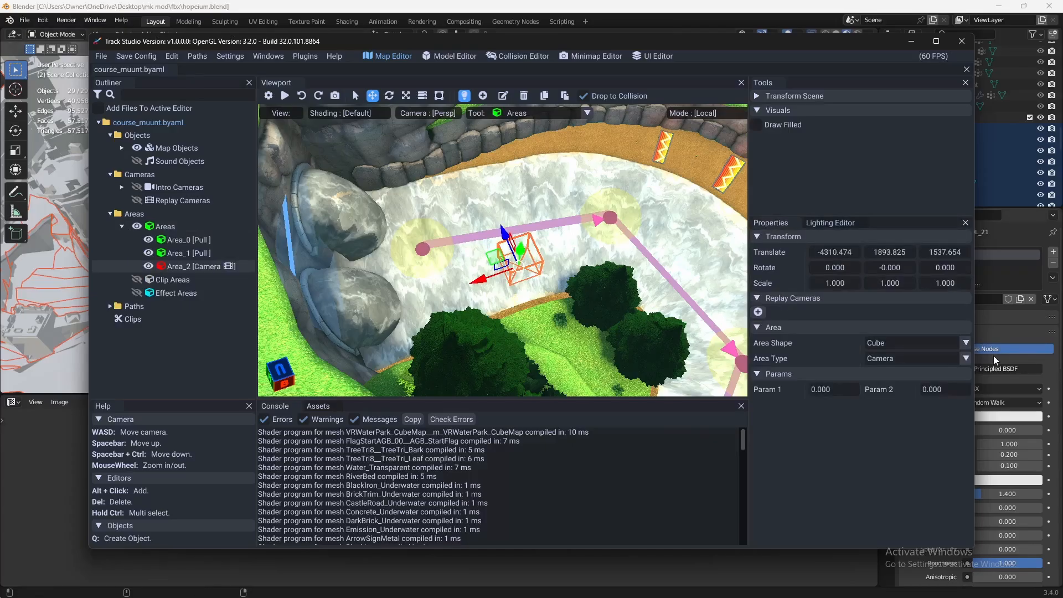
pyautogui.click(953, 358)
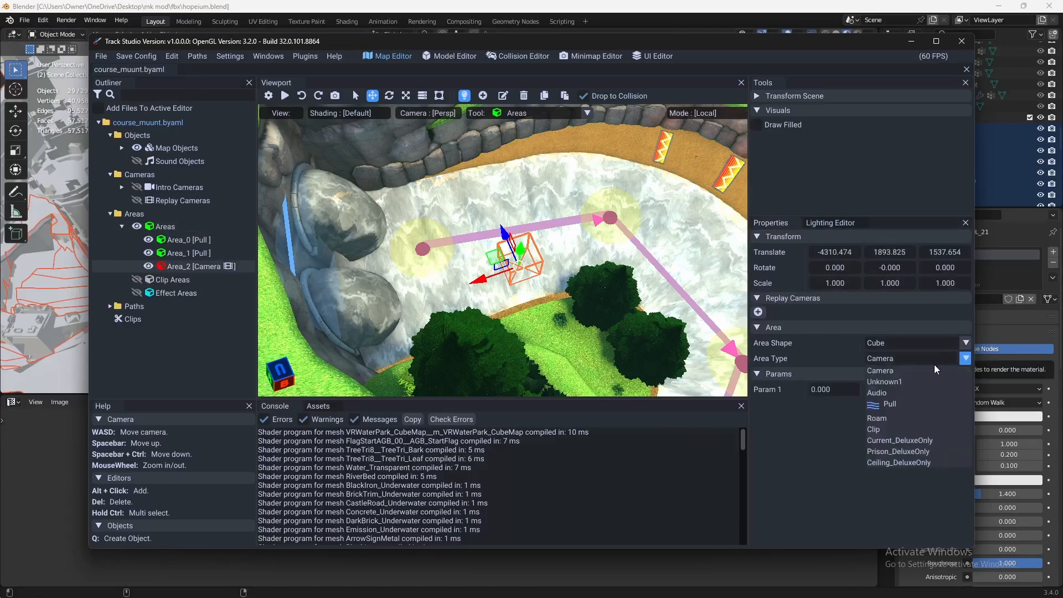
pyautogui.click(908, 404)
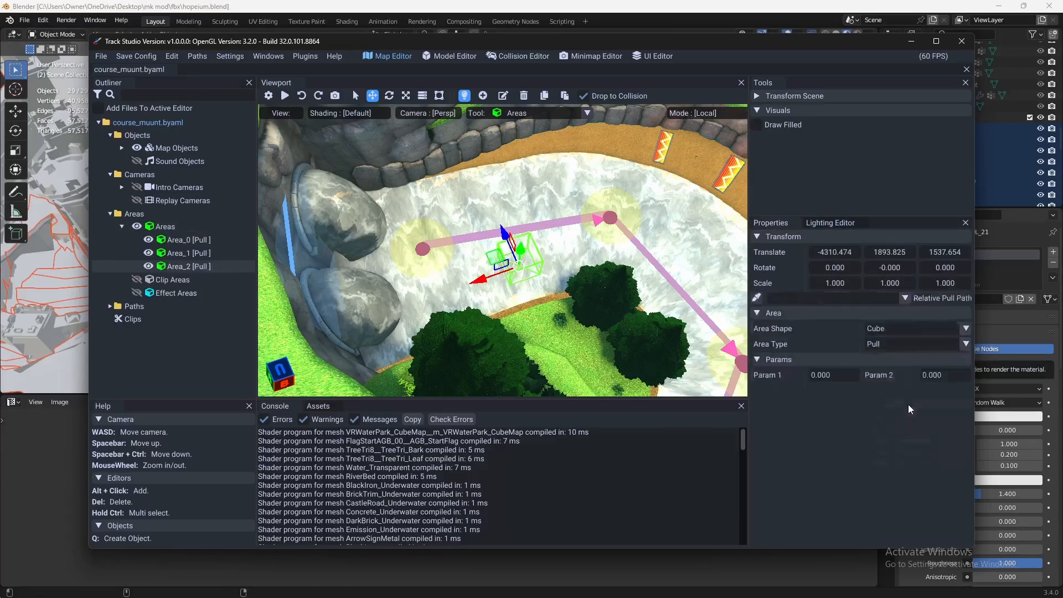
# - Scale the new Pull area up to about 13.1 × 10.4 × 11.4
pyautogui.moveTo(553, 253); pyautogui.dragTo(529, 209, button='right')
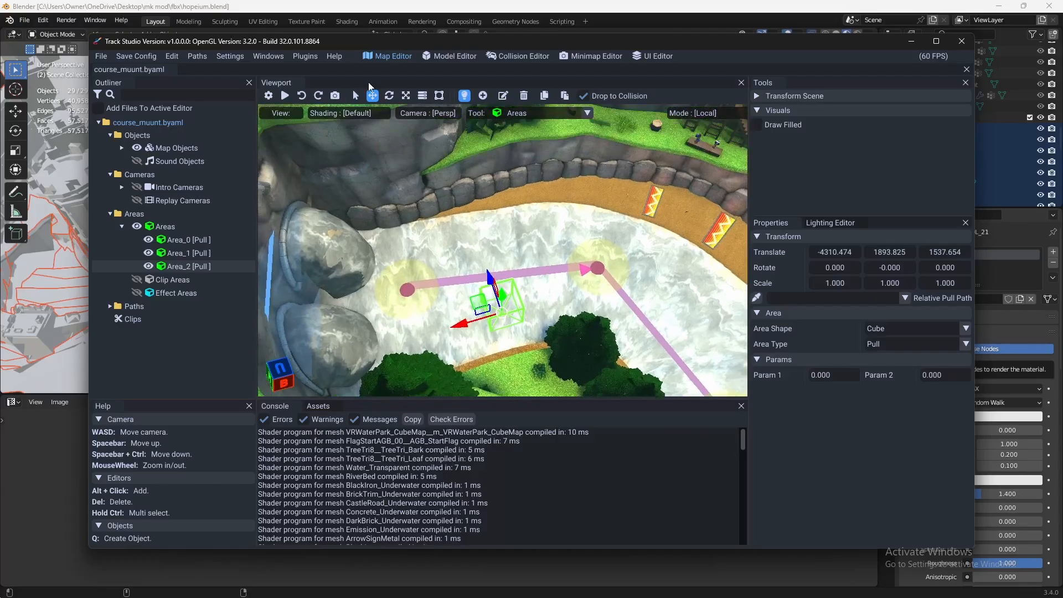
pyautogui.click(406, 95)
pyautogui.moveTo(467, 326); pyautogui.dragTo(82, 310)
pyautogui.moveTo(495, 289); pyautogui.dragTo(530, 194)
pyautogui.moveTo(530, 200); pyautogui.dragTo(365, 240, button='right')
pyautogui.scroll(-3, 473, 256)
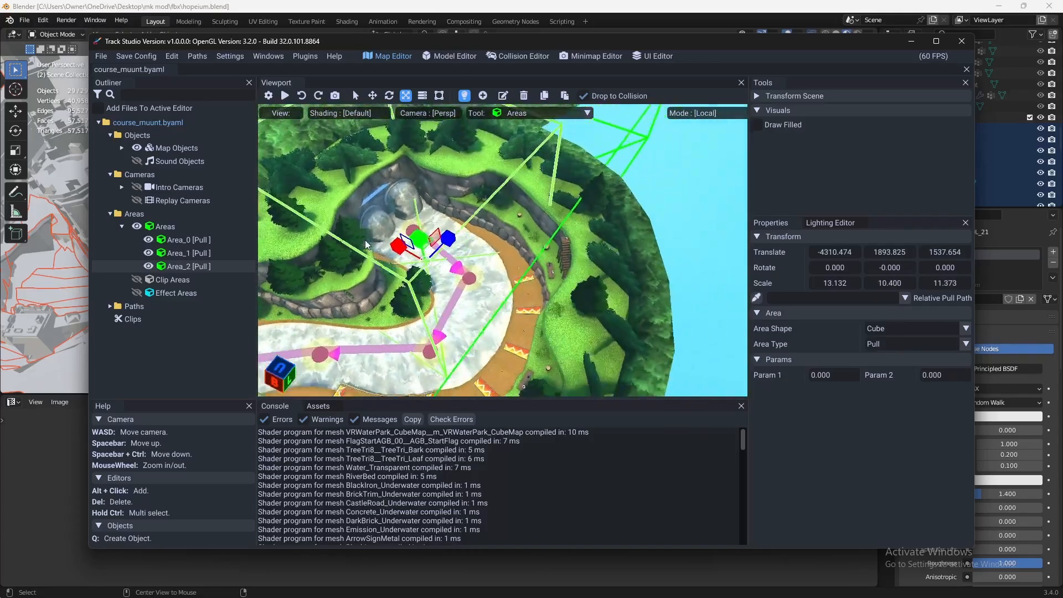
# - Enlarge the new Pull area further across the river bend to a scale of about 26.3 × 10.4 × 31.9
pyautogui.scroll(-2, 364, 241)
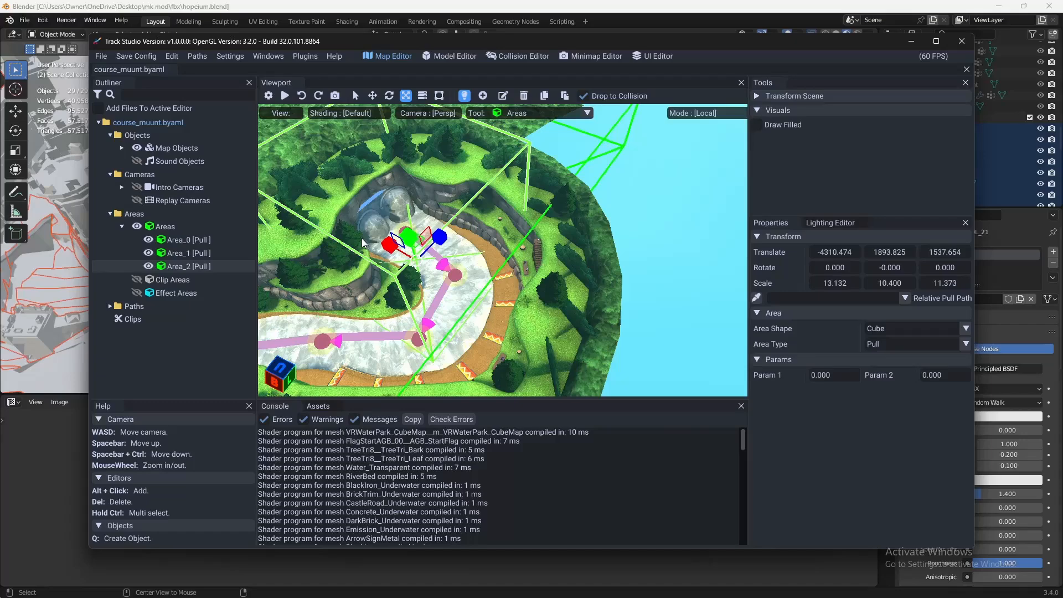
pyautogui.moveTo(456, 245); pyautogui.dragTo(335, 234, button='right')
pyautogui.scroll(2, 396, 239)
pyautogui.moveTo(436, 217); pyautogui.dragTo(477, 214)
pyautogui.scroll(-3, 477, 215)
pyautogui.moveTo(477, 214); pyautogui.dragTo(421, 219, button='right')
pyautogui.moveTo(458, 217); pyautogui.dragTo(433, 195)
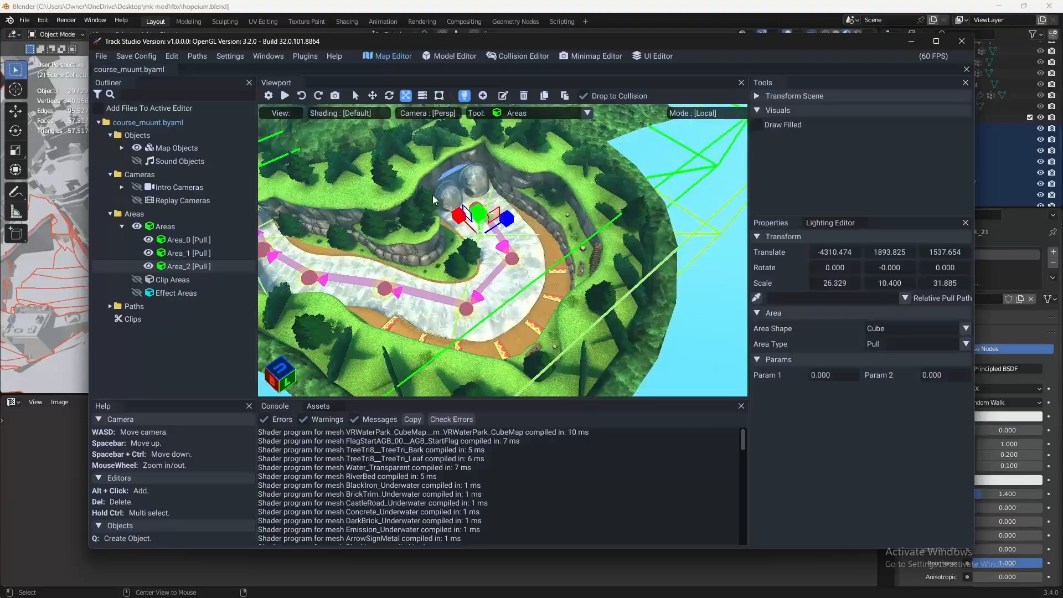
# - Stretch the new Pull area over the course section to a scale of about 145.7 × 15.3 × 137.8
pyautogui.moveTo(433, 195); pyautogui.dragTo(396, 192, button='right')
pyautogui.scroll(-2, 396, 193)
pyautogui.moveTo(508, 224); pyautogui.dragTo(508, 214)
pyautogui.moveTo(508, 215); pyautogui.dragTo(437, 241, button='right')
pyautogui.moveTo(455, 234); pyautogui.dragTo(392, 177)
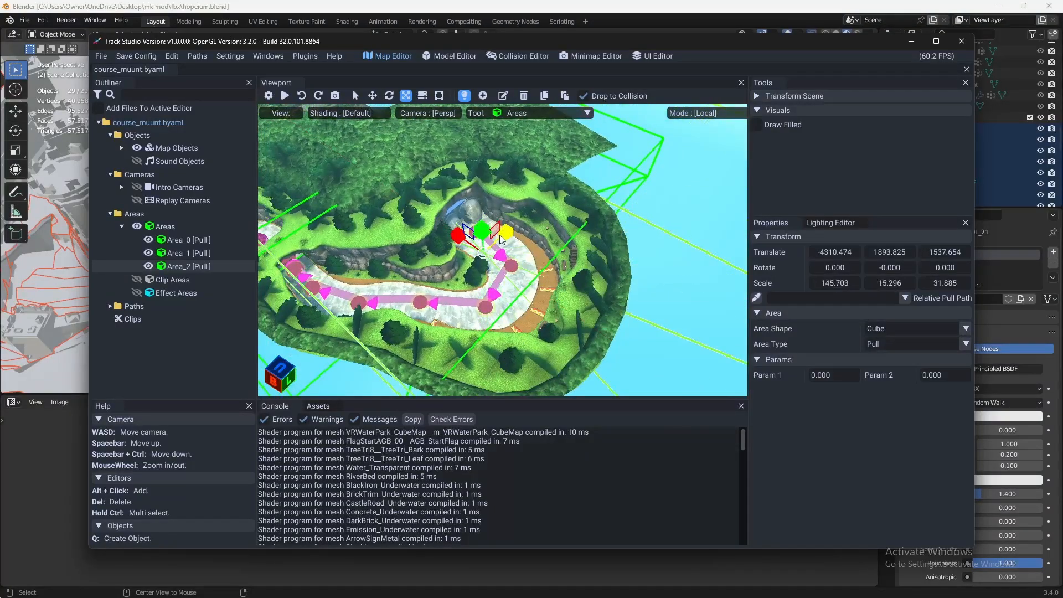
pyautogui.moveTo(503, 233); pyautogui.dragTo(570, 204)
# - Delete the newly added Pull area
pyautogui.moveTo(487, 206); pyautogui.dragTo(298, 221, button='right')
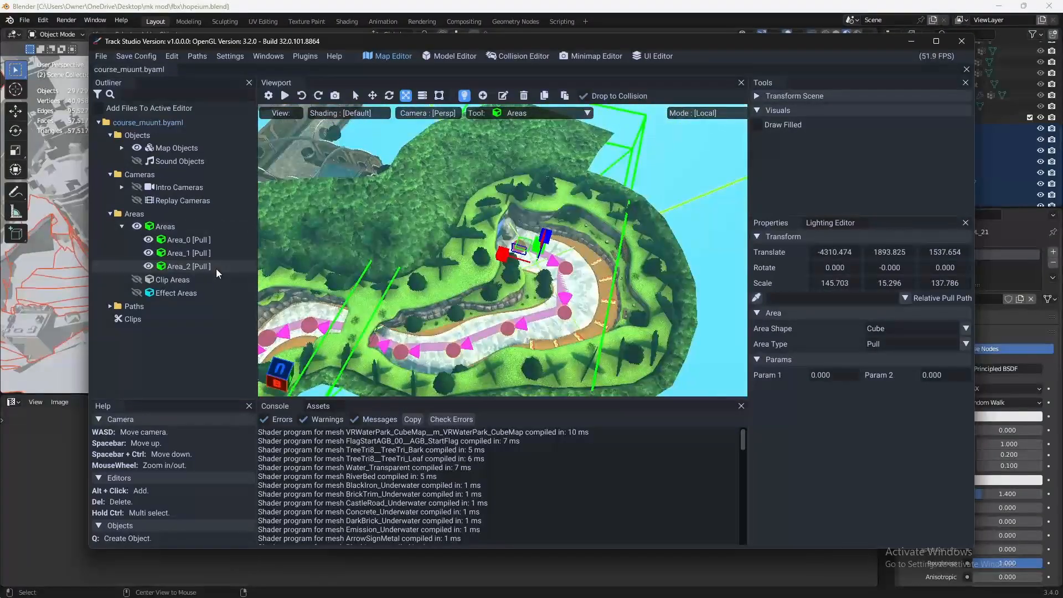
pyautogui.press('Delete')
pyautogui.moveTo(541, 183); pyautogui.dragTo(630, 221, button='right')
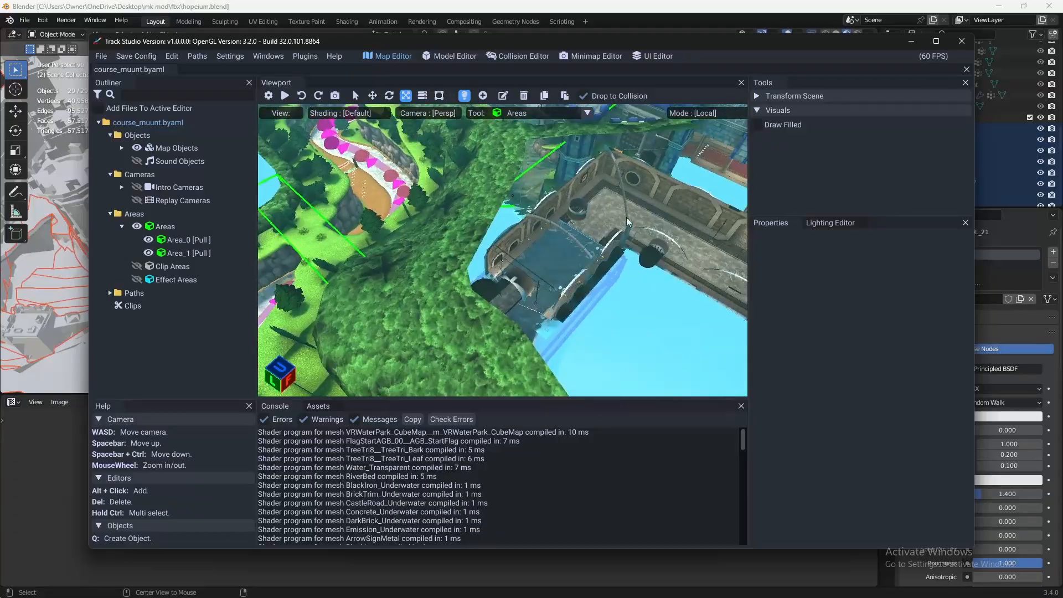
pyautogui.press('w')
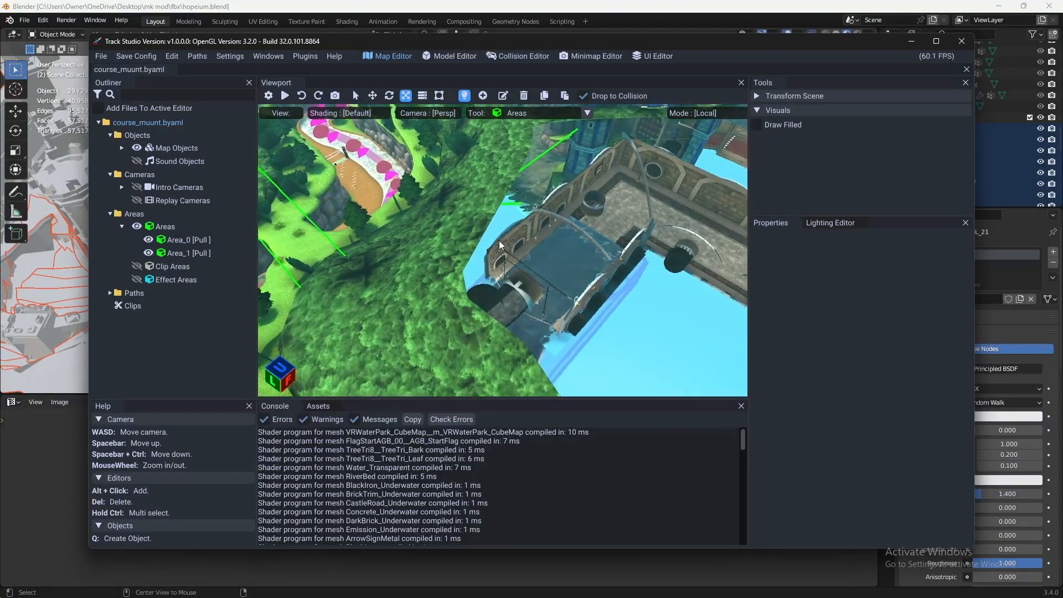
pyautogui.press('d')
pyautogui.press('w')
pyautogui.moveTo(403, 247); pyautogui.dragTo(494, 309, button='right')
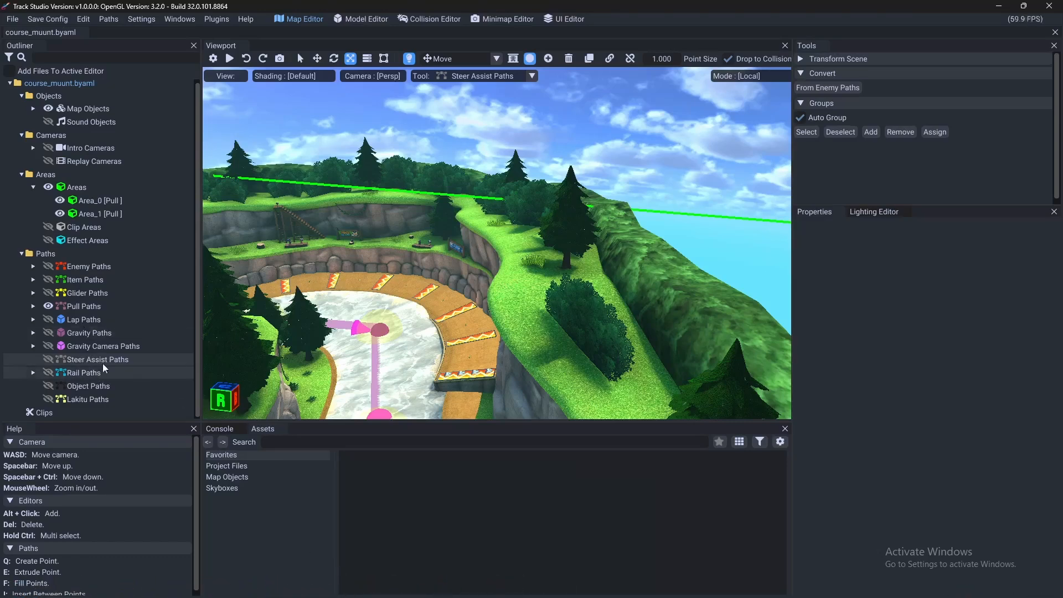
# - Generate the steer assist paths by converting them from the course's enemy paths
pyautogui.moveTo(531, 274); pyautogui.dragTo(309, 312, button='right')
pyautogui.press('w')
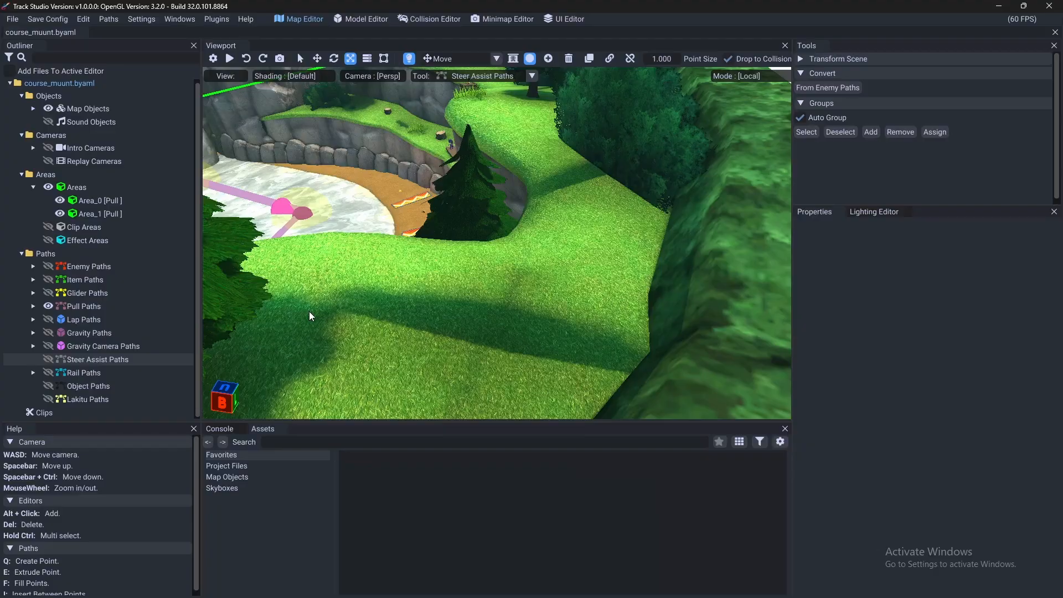
pyautogui.click(843, 87)
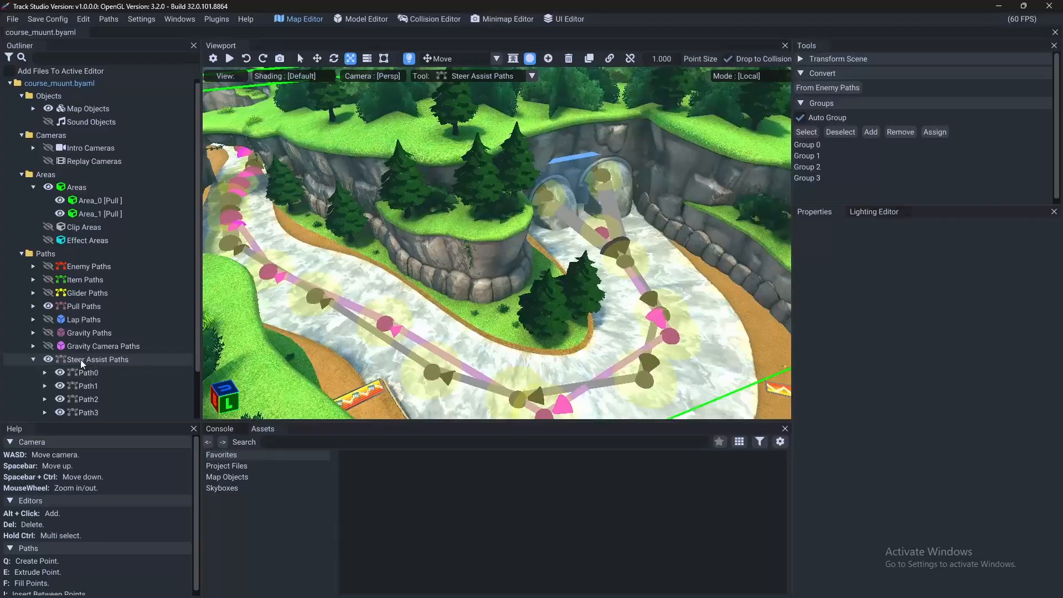
# - Examine how the generated steer assist paths run beside the pull paths along the river and through its bends
pyautogui.moveTo(532, 266); pyautogui.dragTo(463, 313, button='right')
pyautogui.scroll(-2, 98, 354)
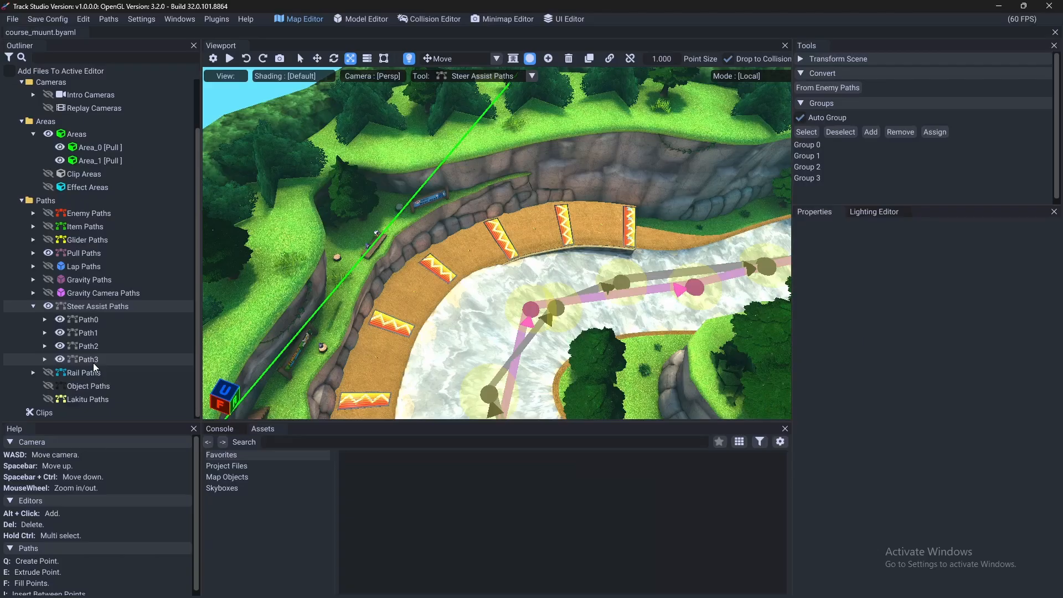
pyautogui.press('w')
pyautogui.moveTo(548, 255)
pyautogui.mouseDown(button='right')
pyautogui.moveTo(589, 216)
pyautogui.moveTo(677, 237)
pyautogui.moveTo(540, 259)
pyautogui.mouseUp(button='right')
pyautogui.moveTo(520, 359); pyautogui.dragTo(587, 325, button='right')
pyautogui.press('s')
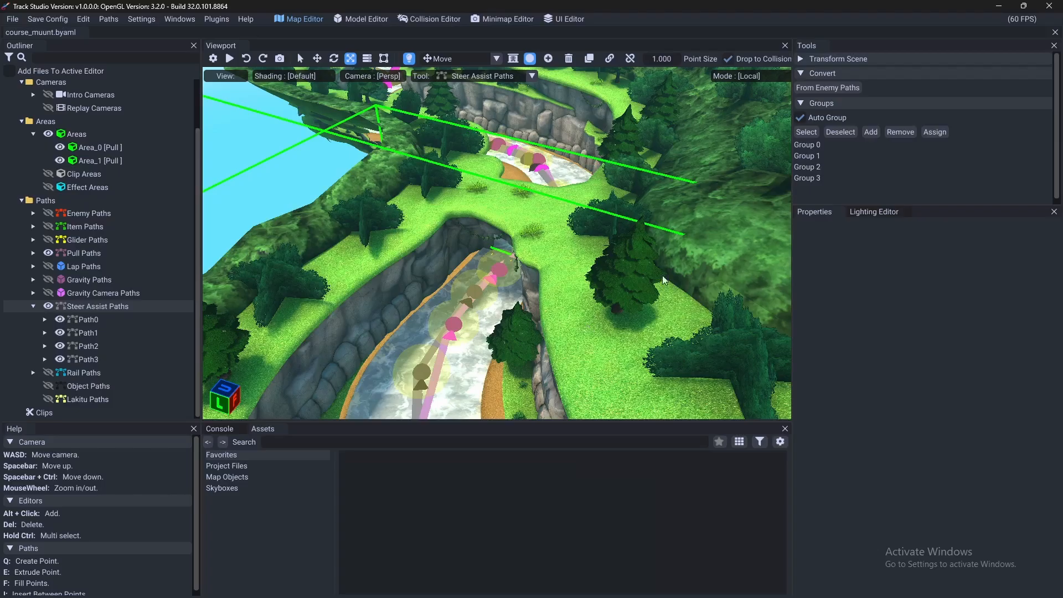
pyautogui.press('w')
pyautogui.press('space')
pyautogui.press('w')
pyautogui.moveTo(525, 234)
pyautogui.mouseDown(button='right')
pyautogui.moveTo(423, 237)
pyautogui.moveTo(416, 252)
pyautogui.moveTo(435, 296)
pyautogui.moveTo(508, 235)
pyautogui.mouseUp(button='right')
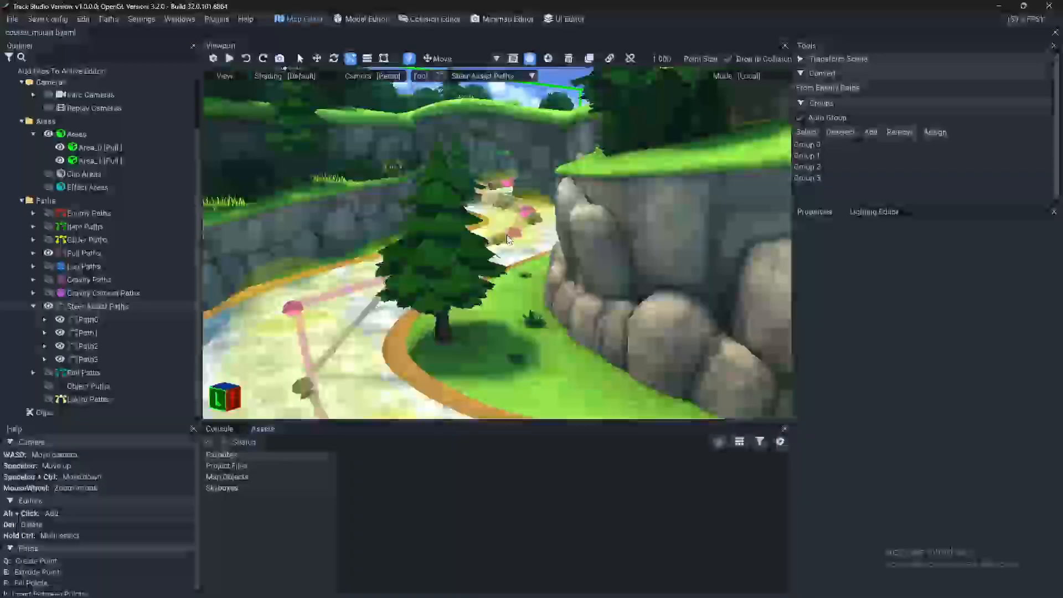
# - Hide the Areas in the scene and collapse the Areas, Cameras and Objects groups in the outliner
pyautogui.click(48, 134)
pyautogui.click(34, 134)
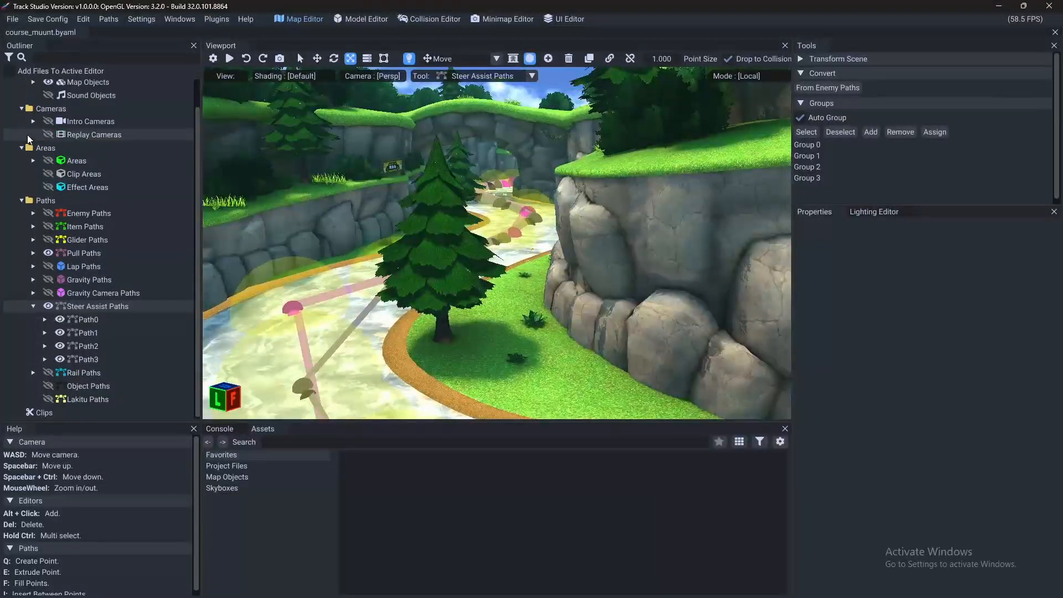
pyautogui.scroll(1, 33, 139)
pyautogui.click(21, 137)
pyautogui.click(21, 150)
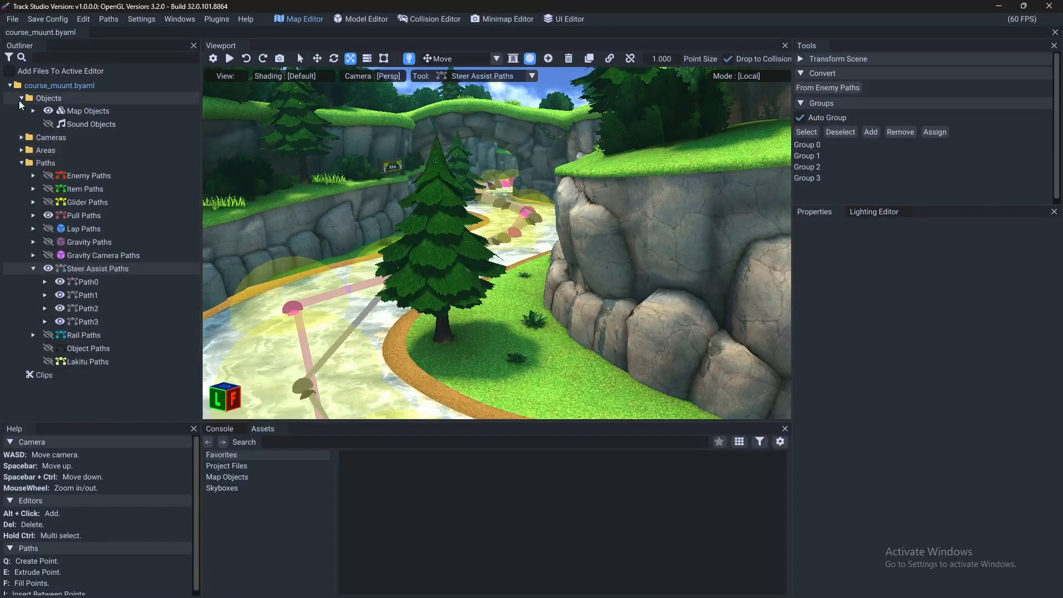
pyautogui.click(21, 98)
pyautogui.press('w')
pyautogui.press('space')
pyautogui.moveTo(434, 231); pyautogui.dragTo(610, 250, button='right')
pyautogui.press('w')
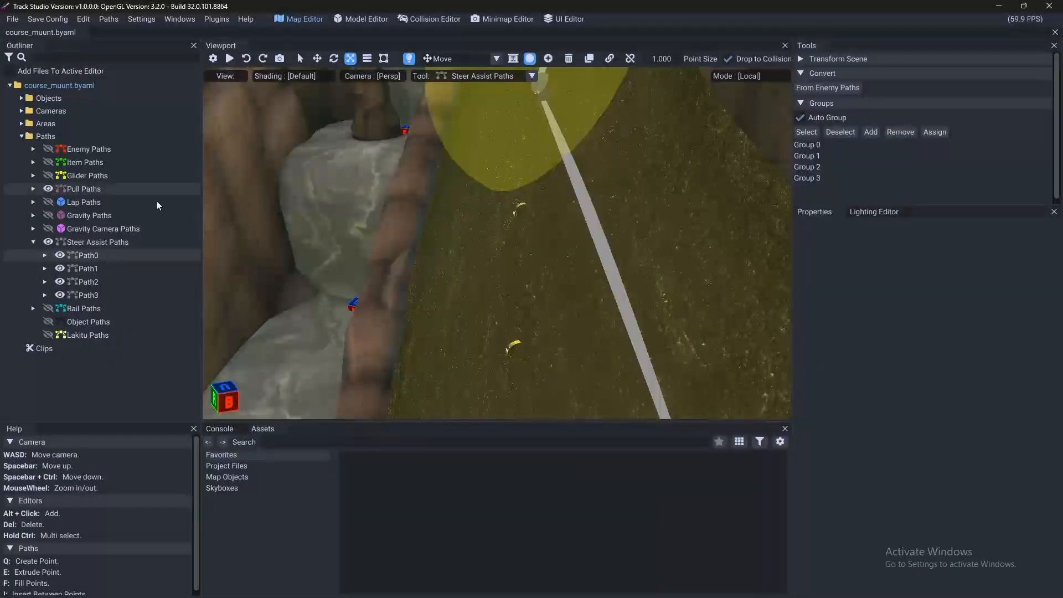
# - Close the course_muunt.byaml file and confirm closing it
pyautogui.click(83, 32)
pyautogui.click(569, 344)
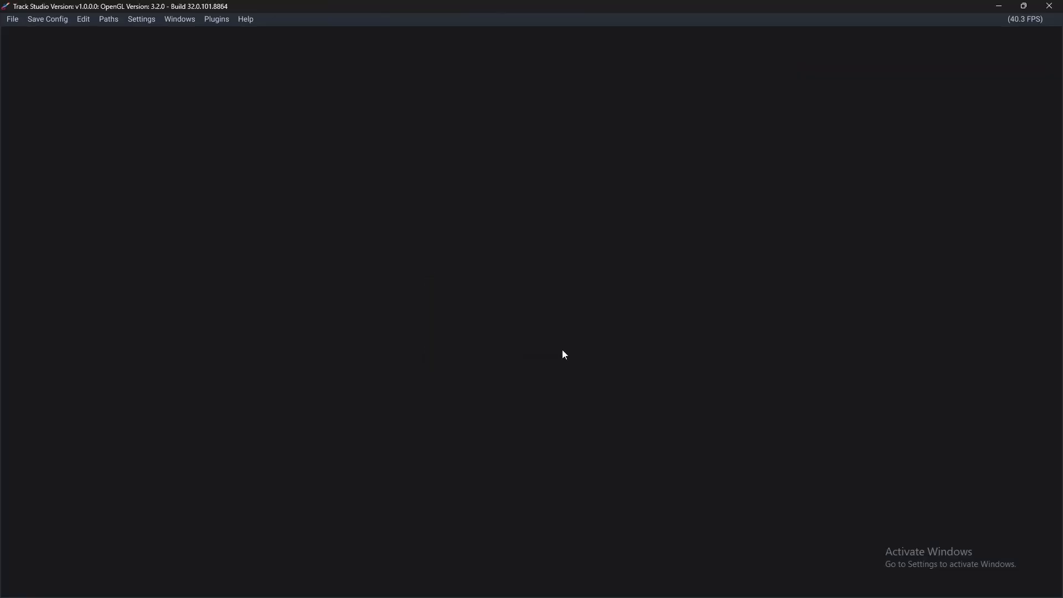